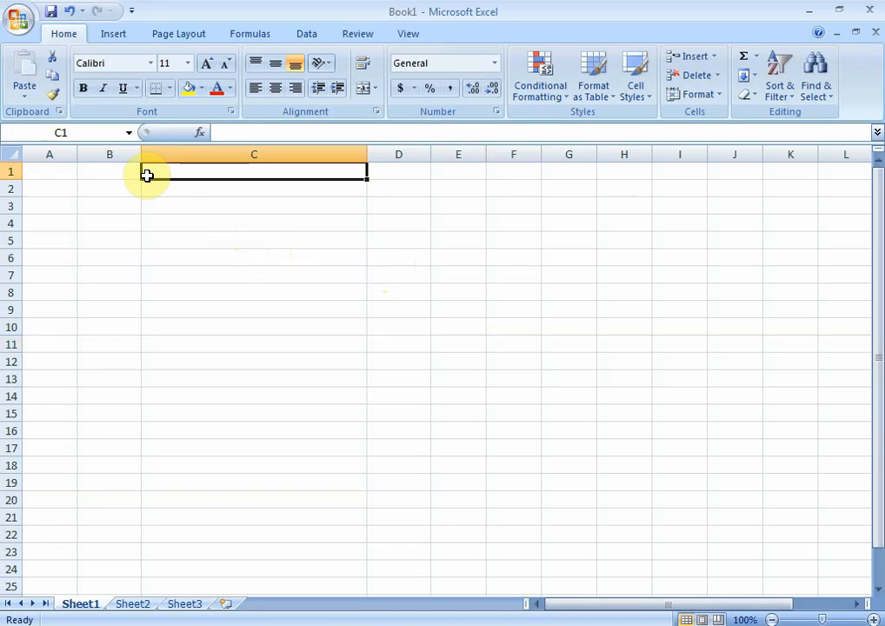
Step: Enter the headings S.No, Date and Name in cells A1 to C1
key(Left)
key(Left)
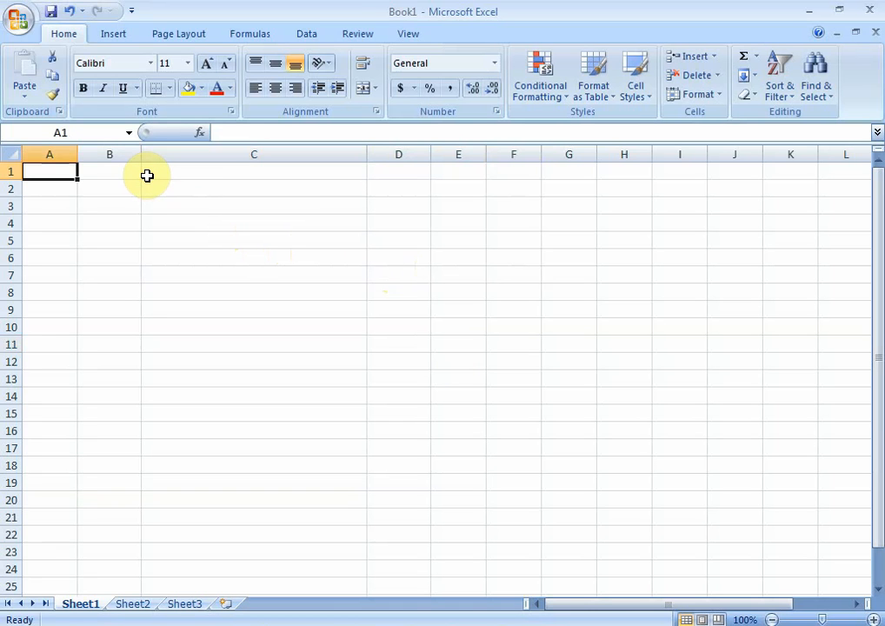
text(S)
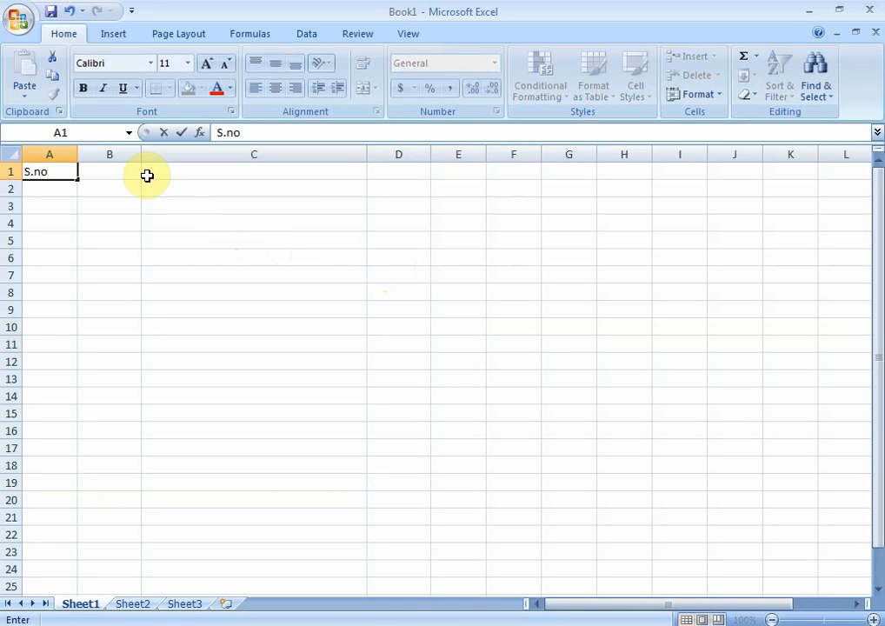
text(.N)
key(Tab)
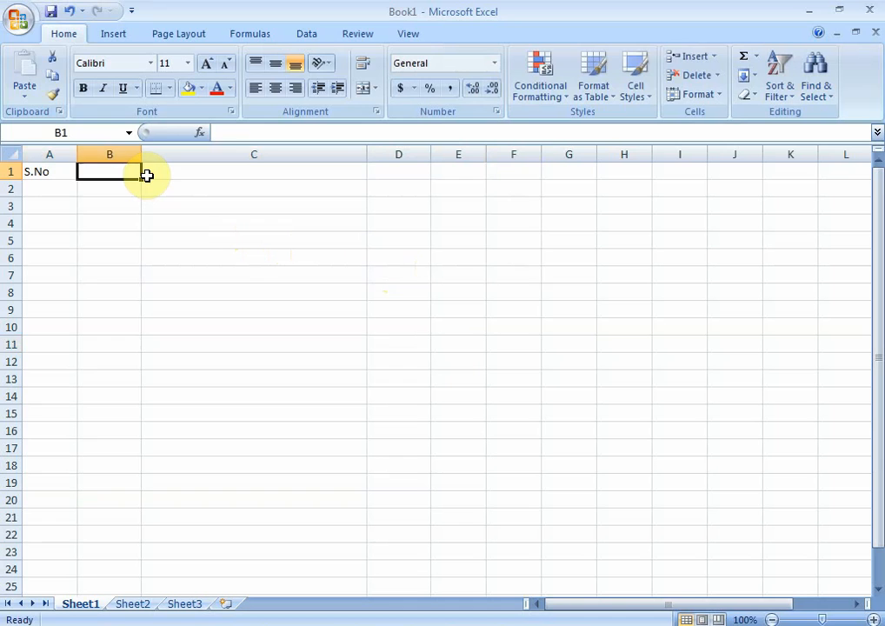
text(Date)
key(Tab)
text(Name)
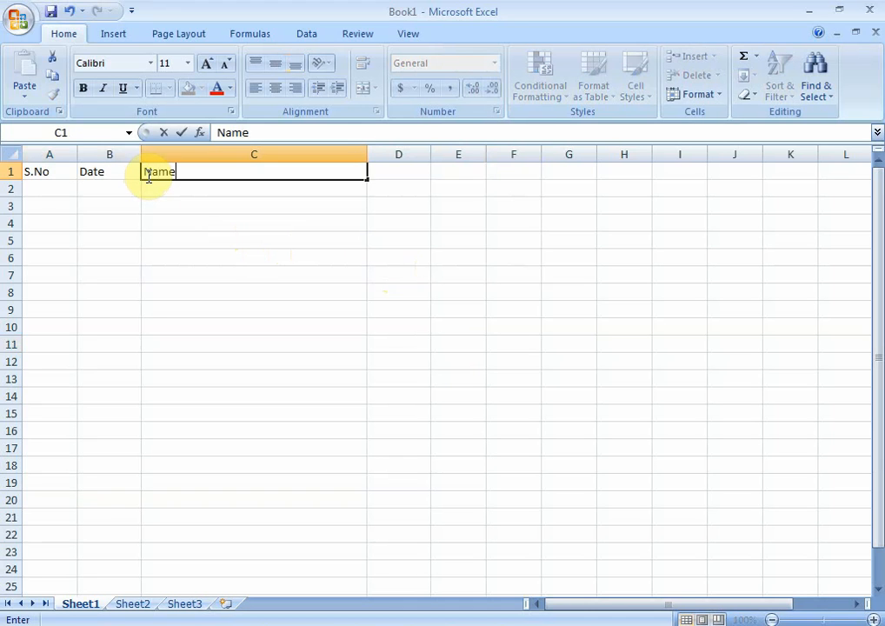
Step: Add the headings Income in D1 and Expence in E1
key(Tab)
text(Income)
key(Tab)
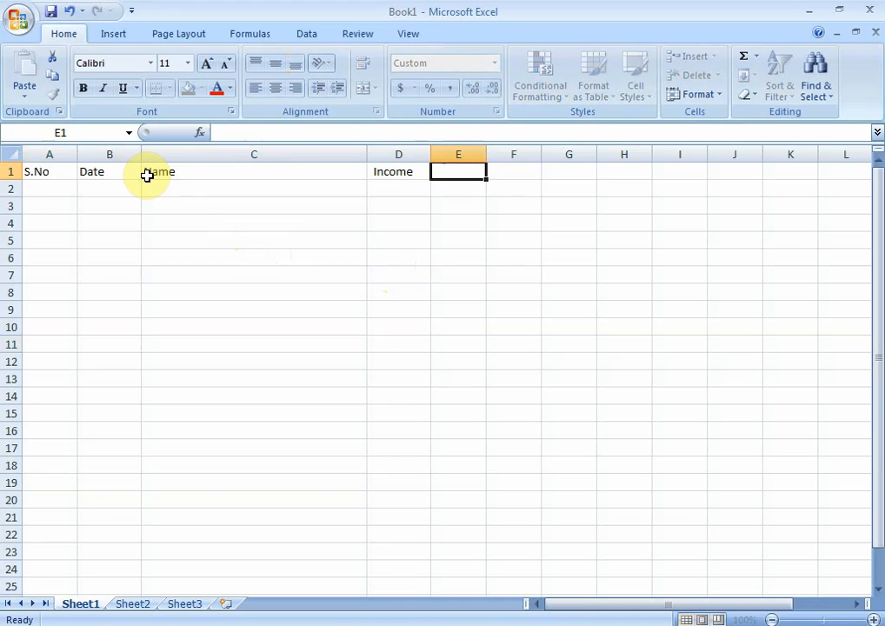
text(Expence)
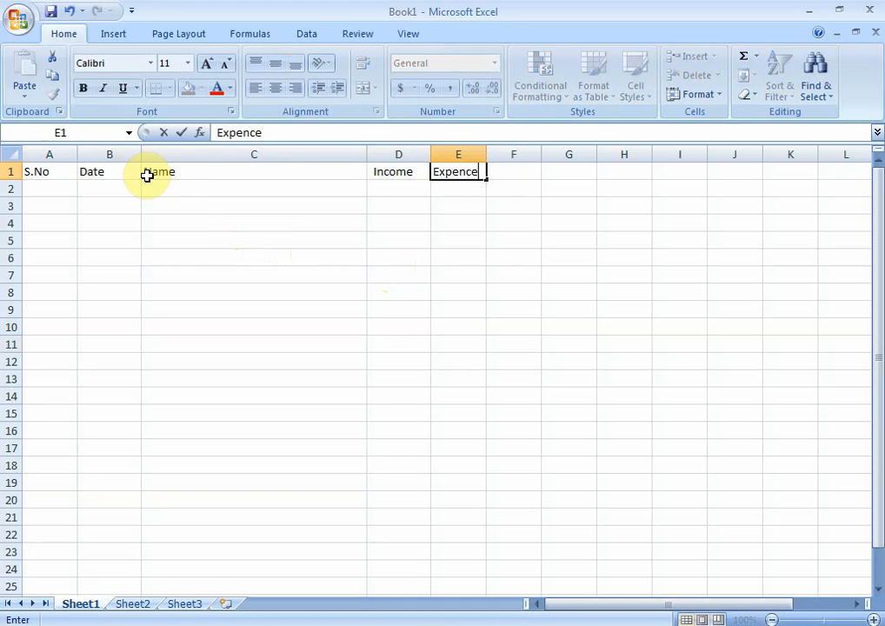
key(Return)
Step: Fill row 2 with serial number 1, date 01/06/2020, name Salary and an income of 10,000
key(Home)
text(1)
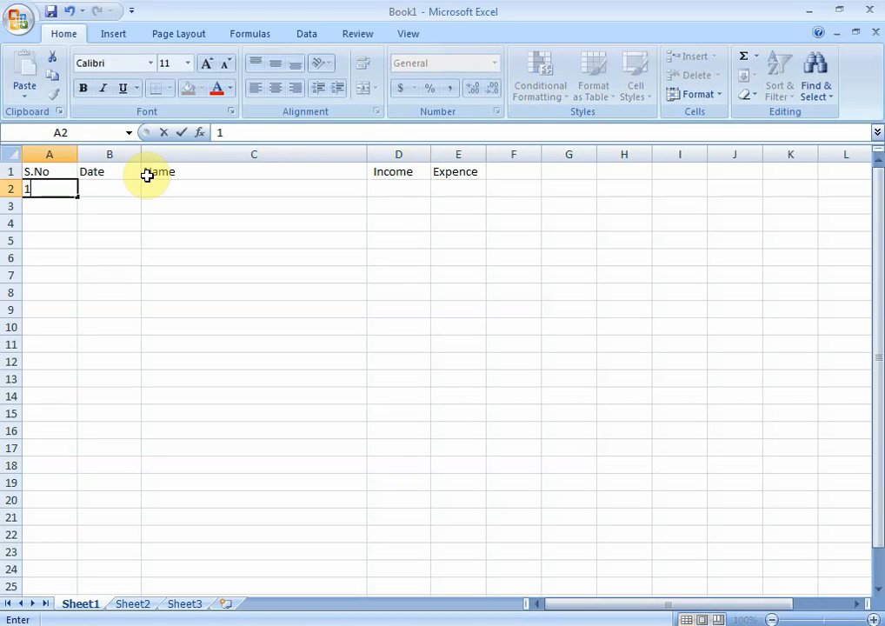
key(Tab)
text(01/)
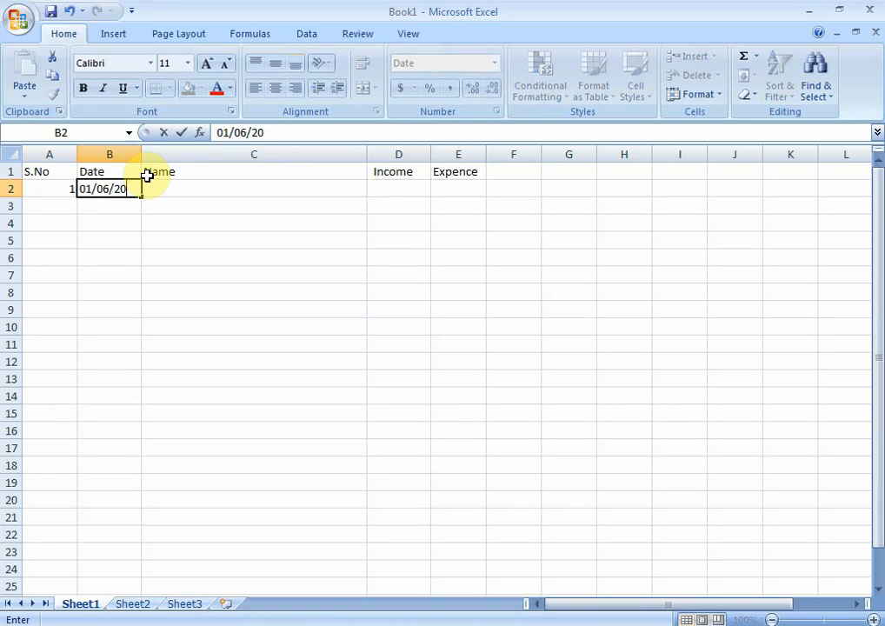
text(06/2020)
key(Tab)
text(Salarty)
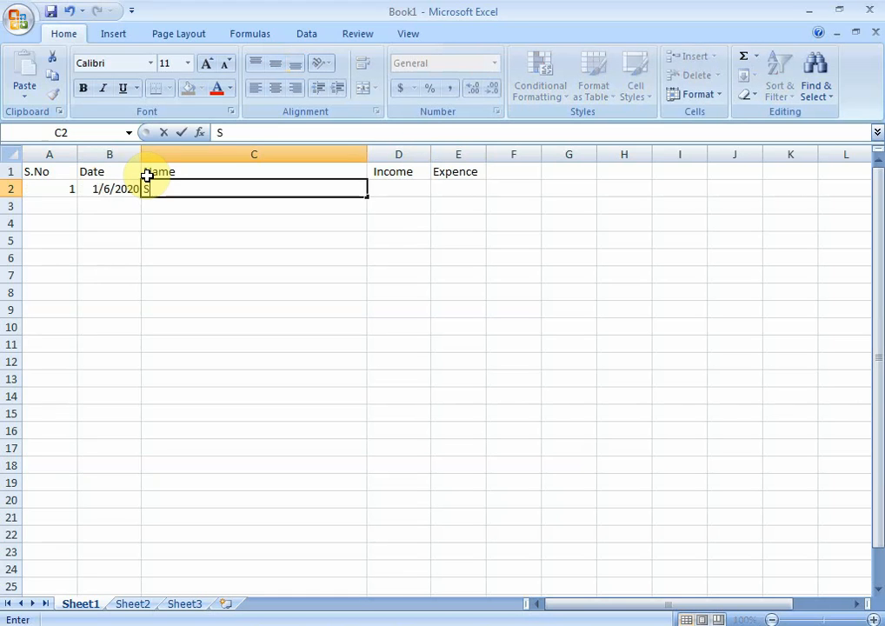
key(BackSpace)
key(BackSpace)
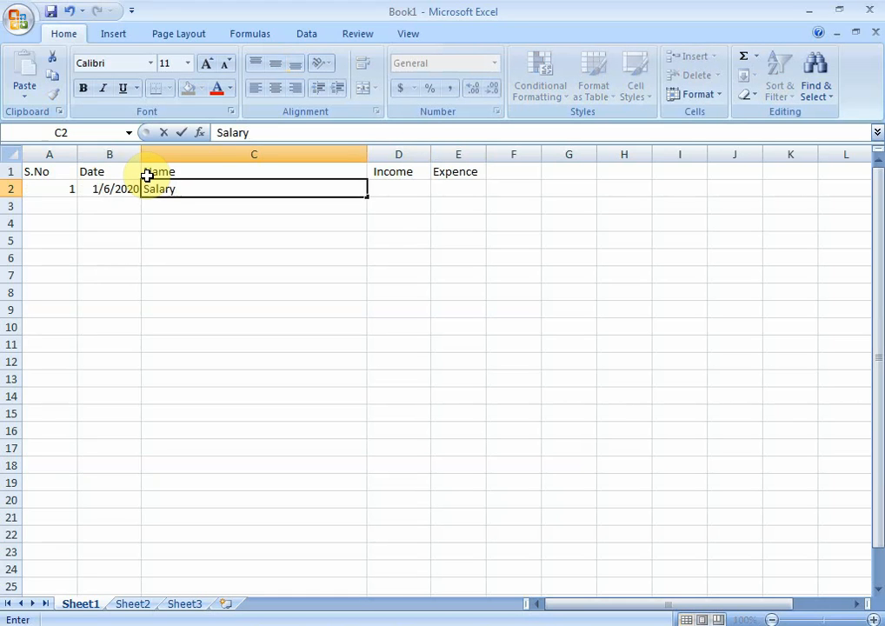
key(Tab)
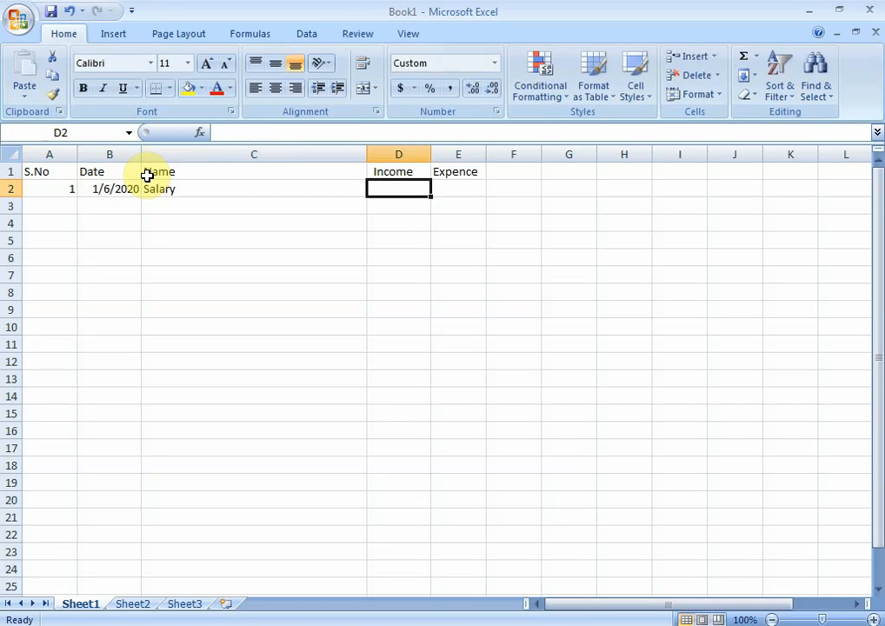
text(10000)
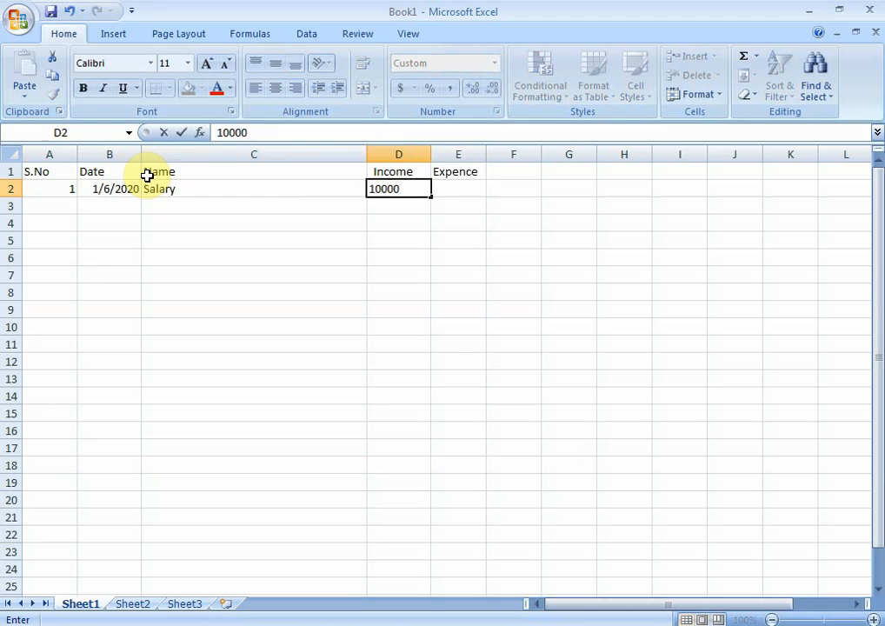
key(Tab)
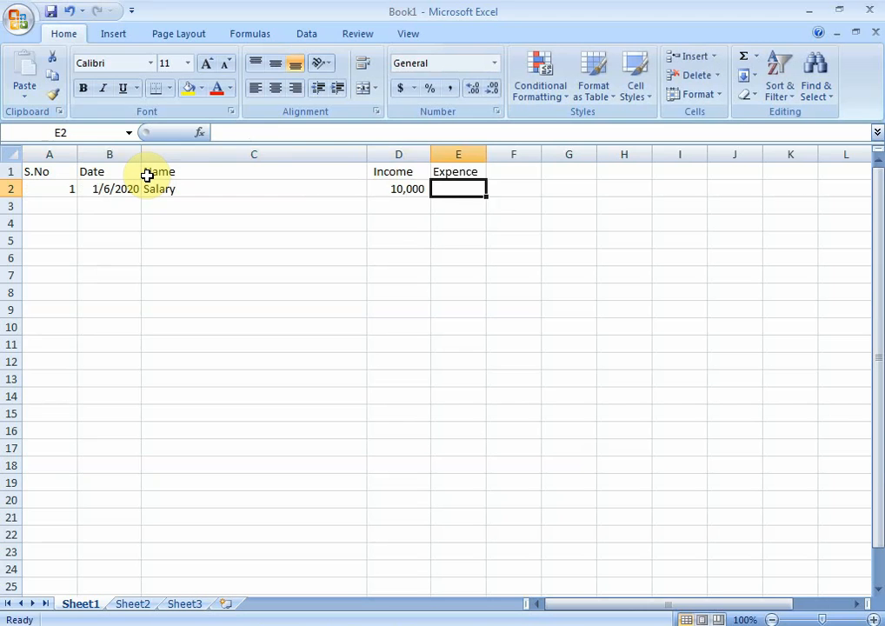
Step: In row 3, enter serial number 2, date 01/06/2020 and the name Light Expence
key(Down)
key(Left)
key(Left)
key(Left)
key(Right)
key(Right)
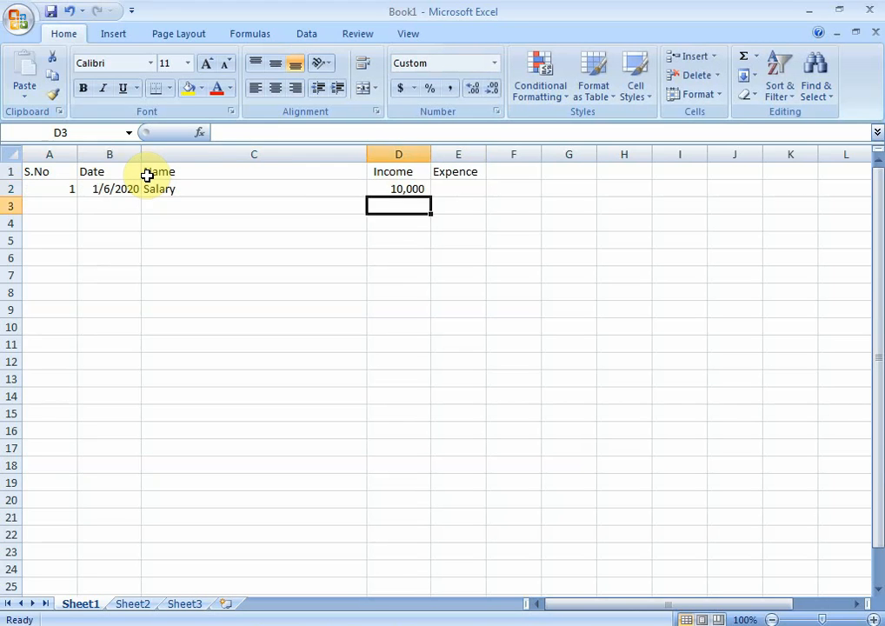
key(Up)
key(Down)
key(Left)
key(Left)
key(Left)
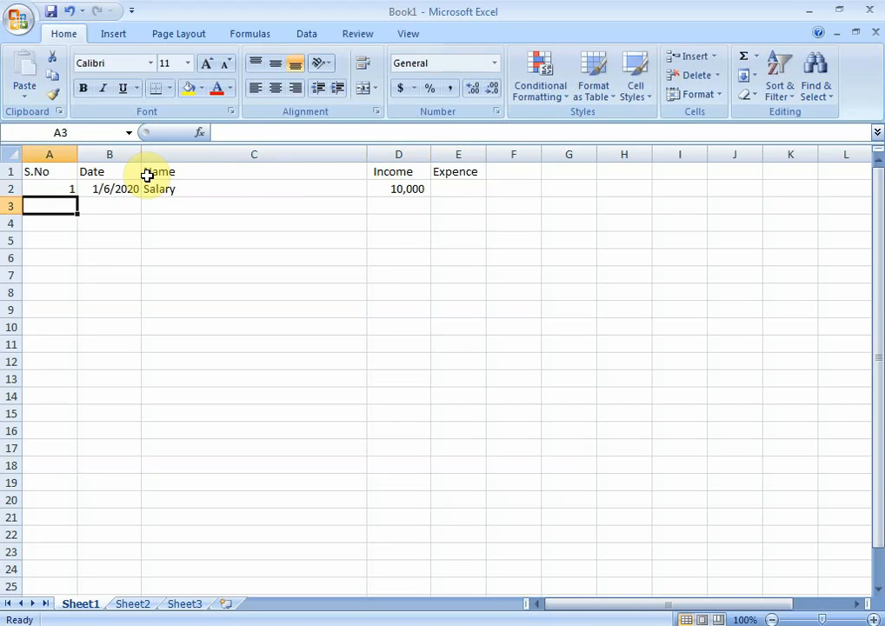
text(2)
key(Tab)
text(01/06)
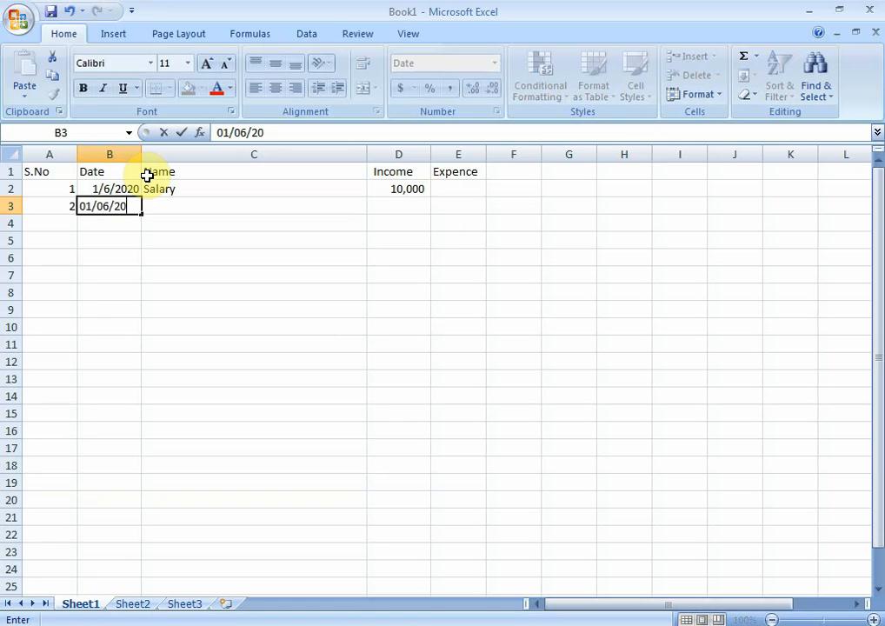
key(Tab)
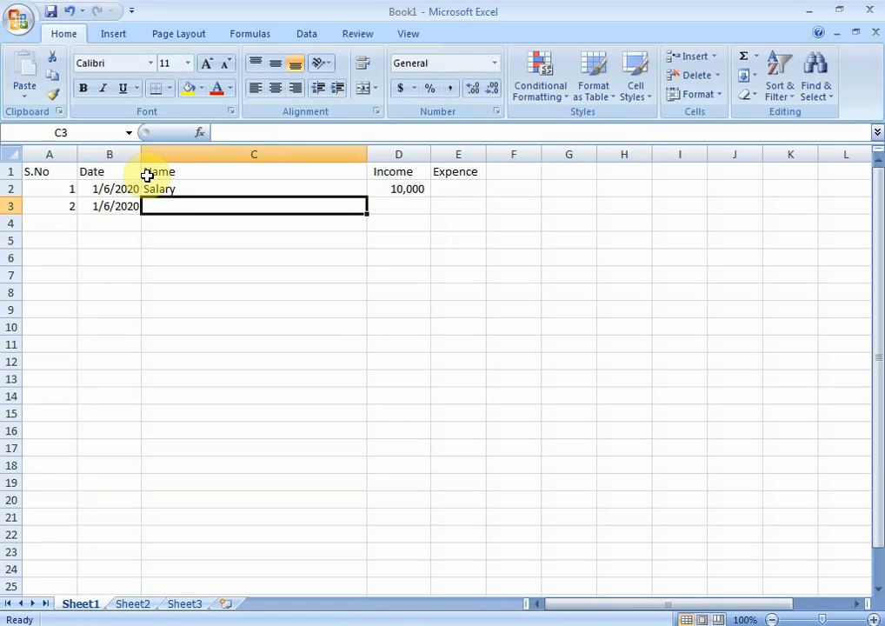
text(Light)
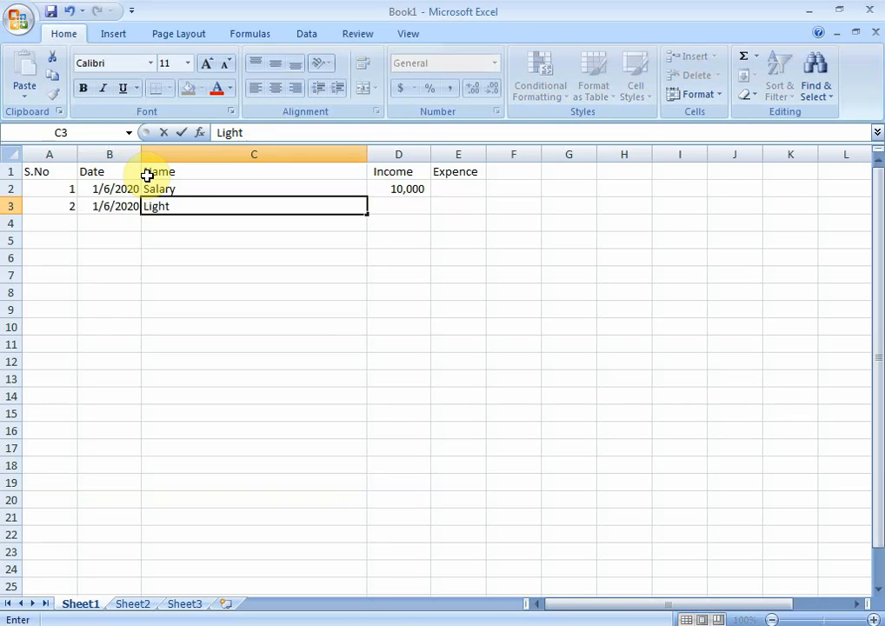
text(y xpence)
key(Tab)
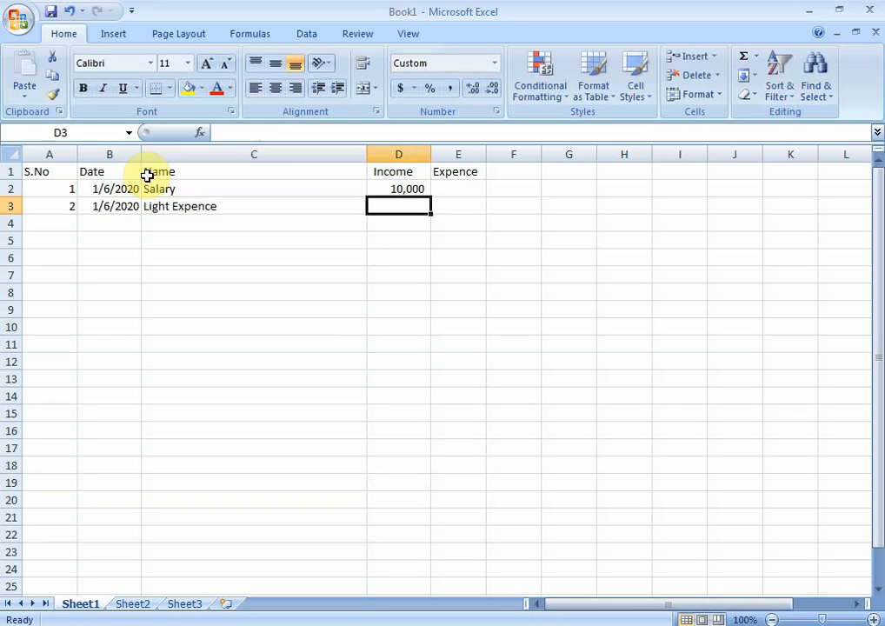
text(2000)
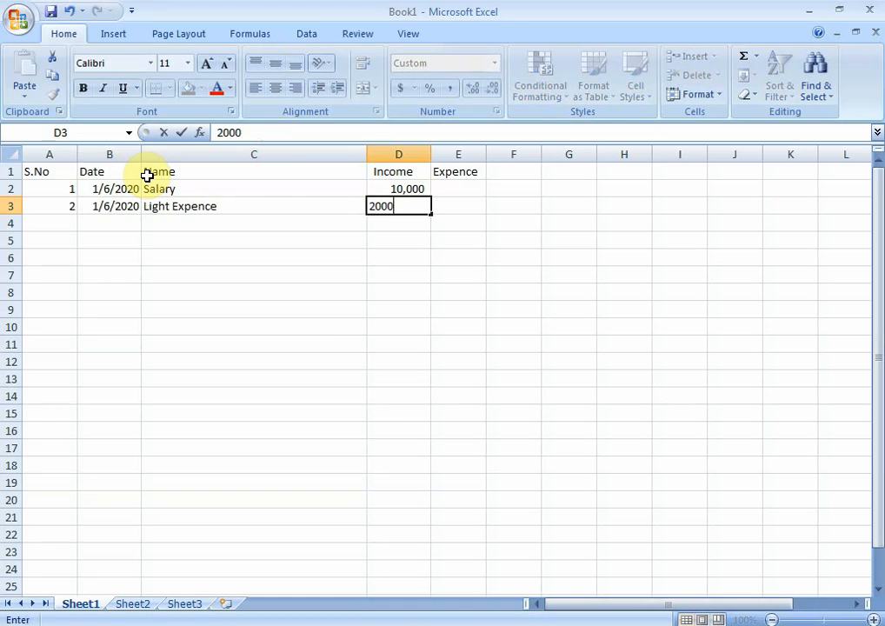
key(Left)
key(Right)
key(Delete)
Step: Enter 2000 as the Light Expence amount in the Expence column, cell E3
key(Right)
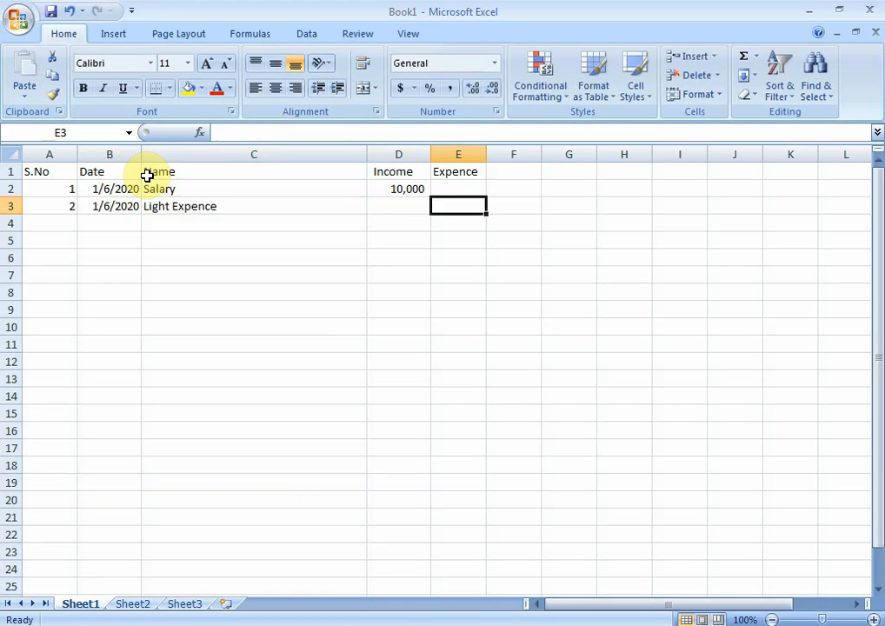
text(2000)
key(Return)
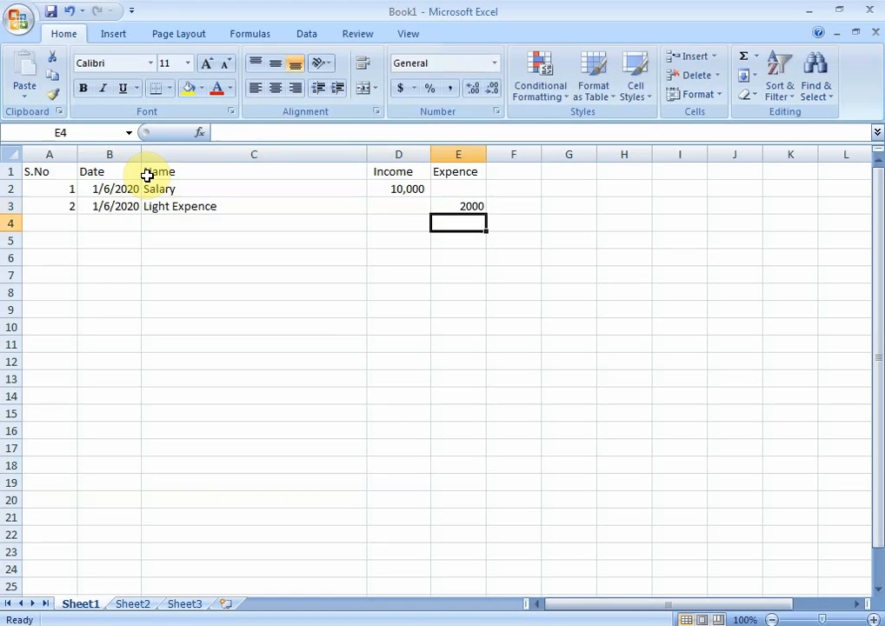
key(Left)
key(Left)
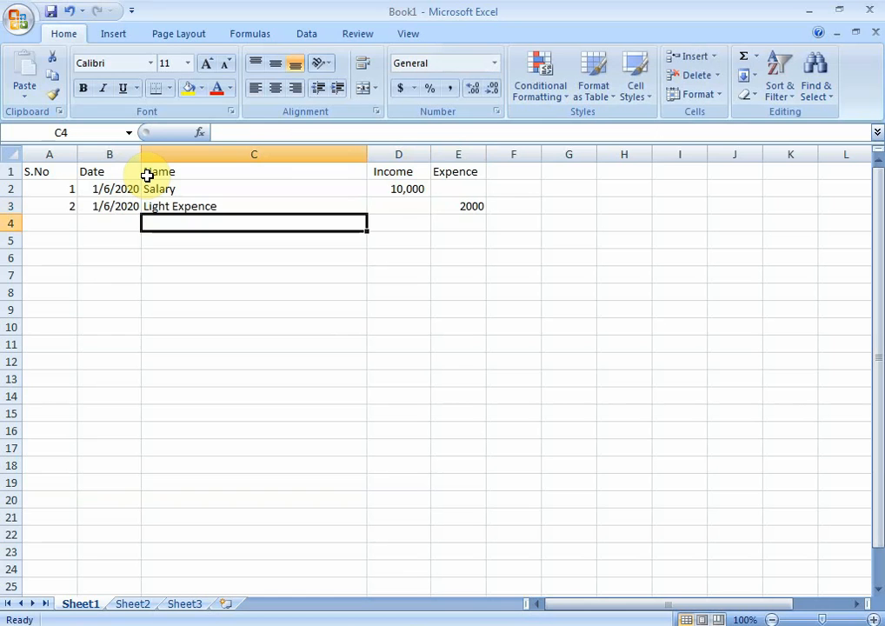
Step: Format the whole Expence and Income columns with comma style and no decimal places
click(445, 154)
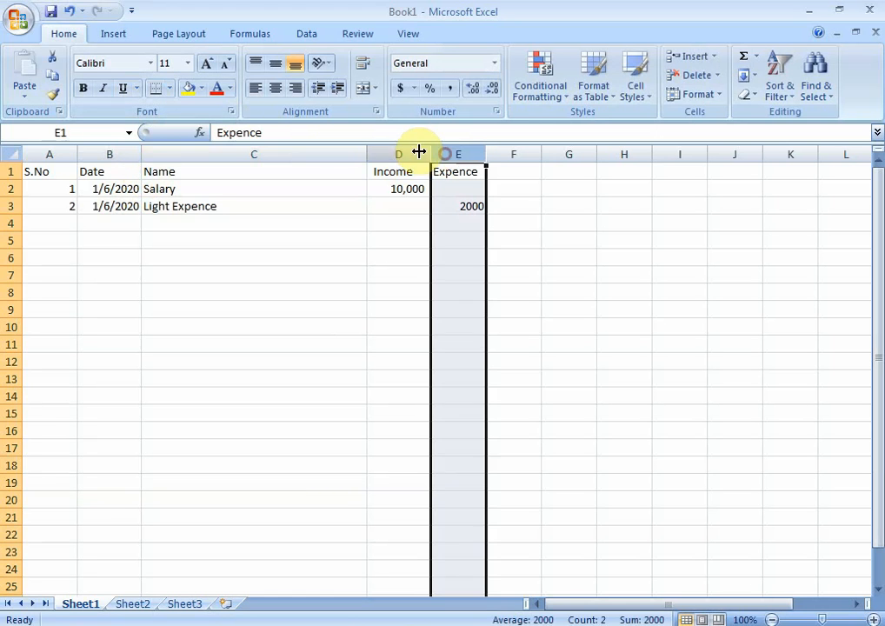
click(449, 87)
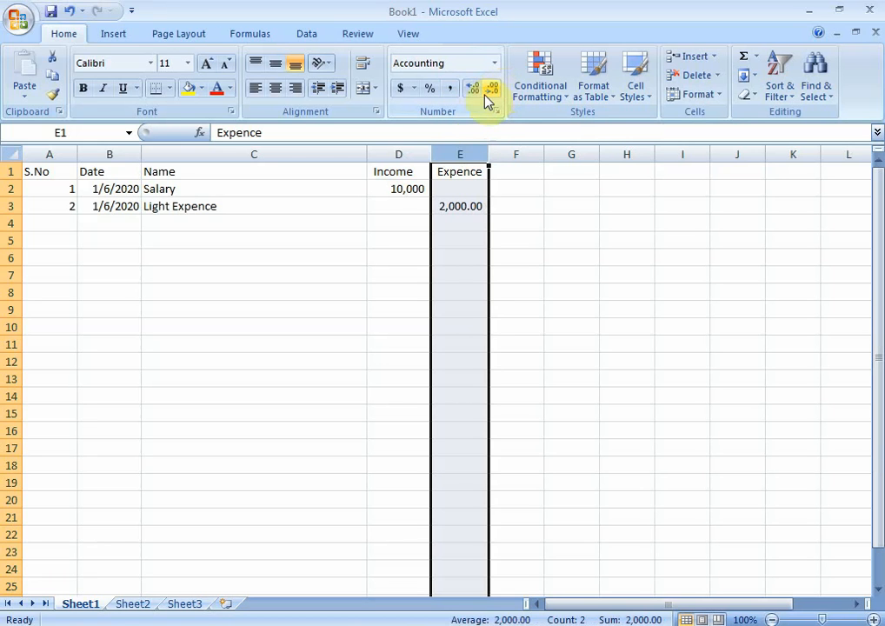
click(492, 89)
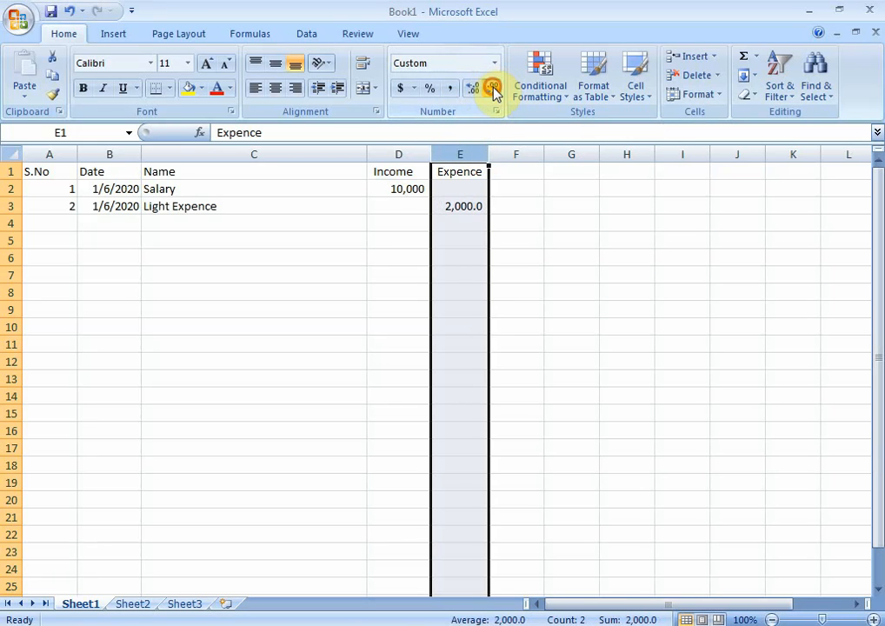
click(492, 89)
click(403, 154)
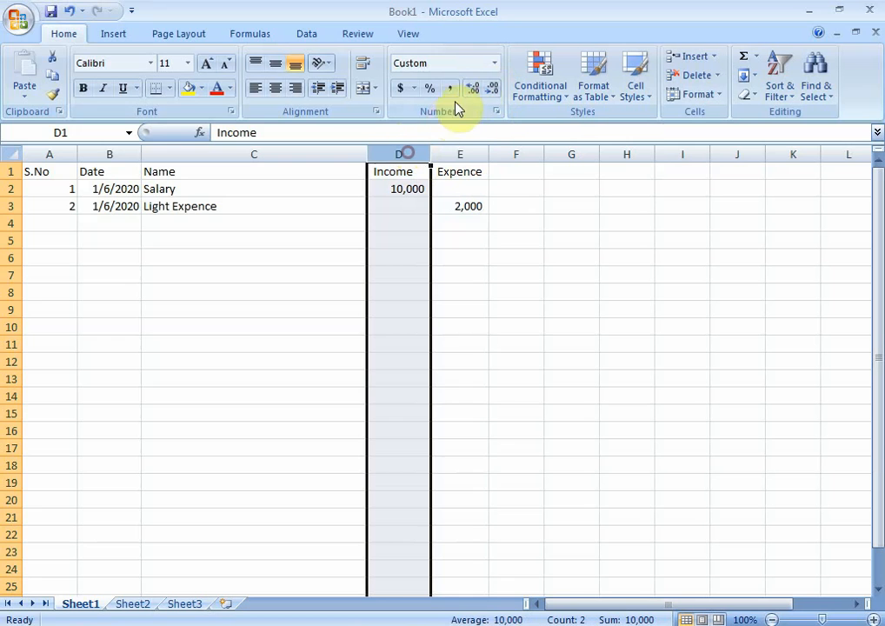
click(451, 90)
click(492, 89)
click(492, 88)
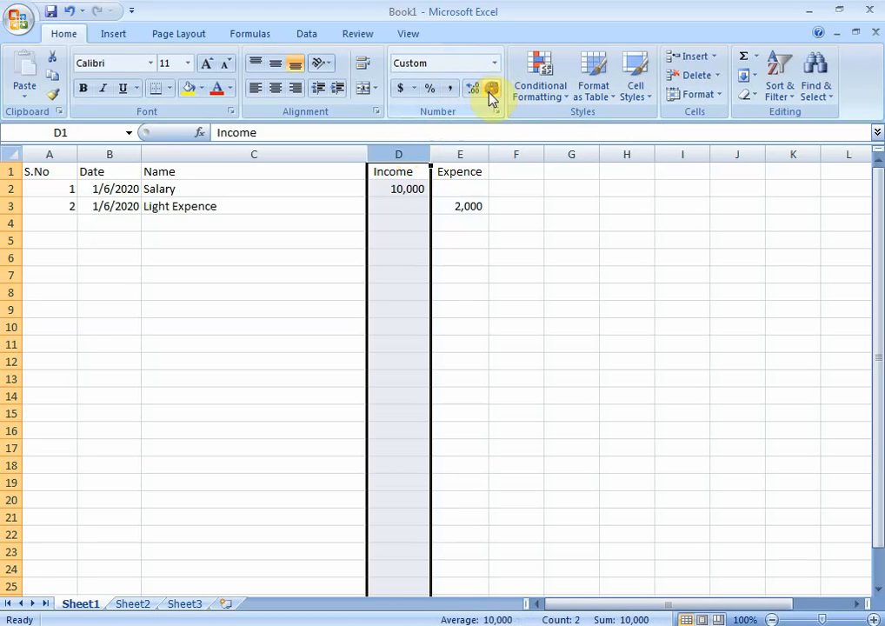
Step: In row 4, enter the name Gas Expence, the date 02/06/2020 and serial number 3
click(271, 206)
click(162, 223)
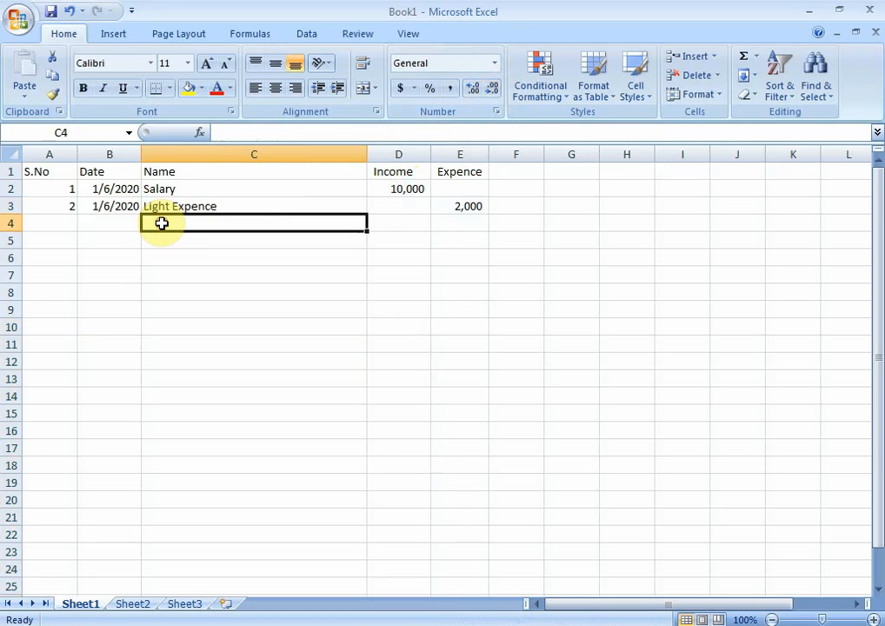
text(G)
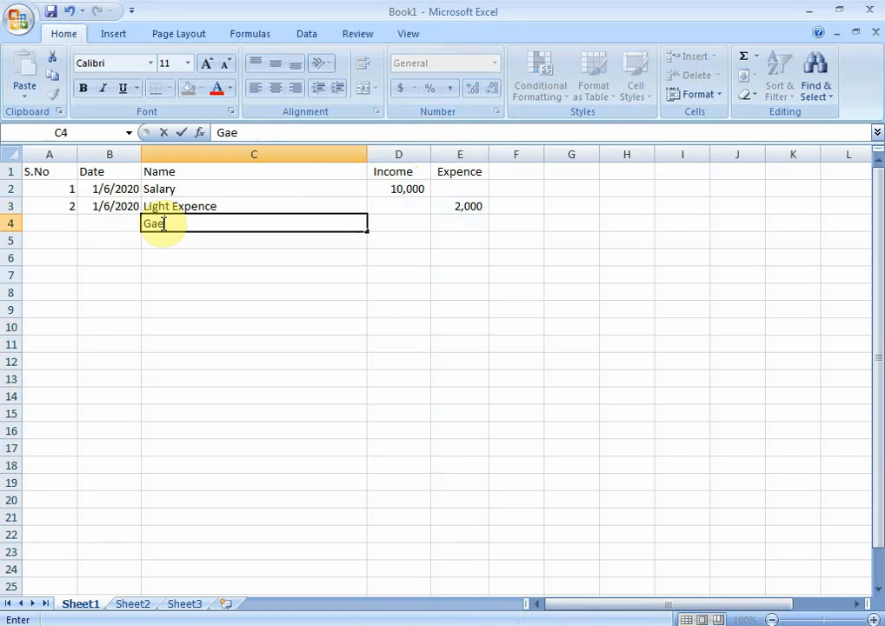
text(as Expence)
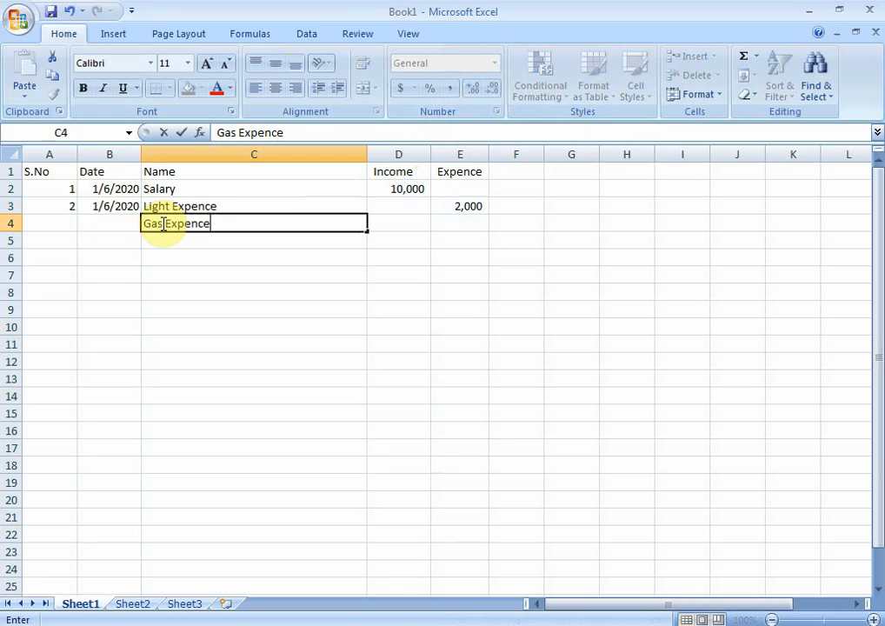
key(Left)
text(02/06)
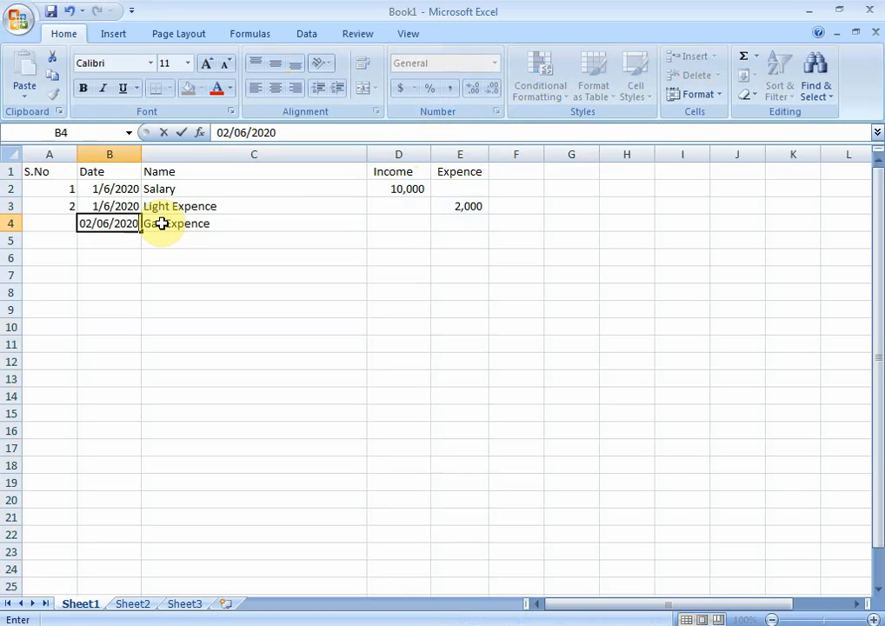
key(Left)
text(3)
Step: Enter 500 as the Gas Expence amount in cell E4
key(Right)
key(Right)
key(Right)
key(Right)
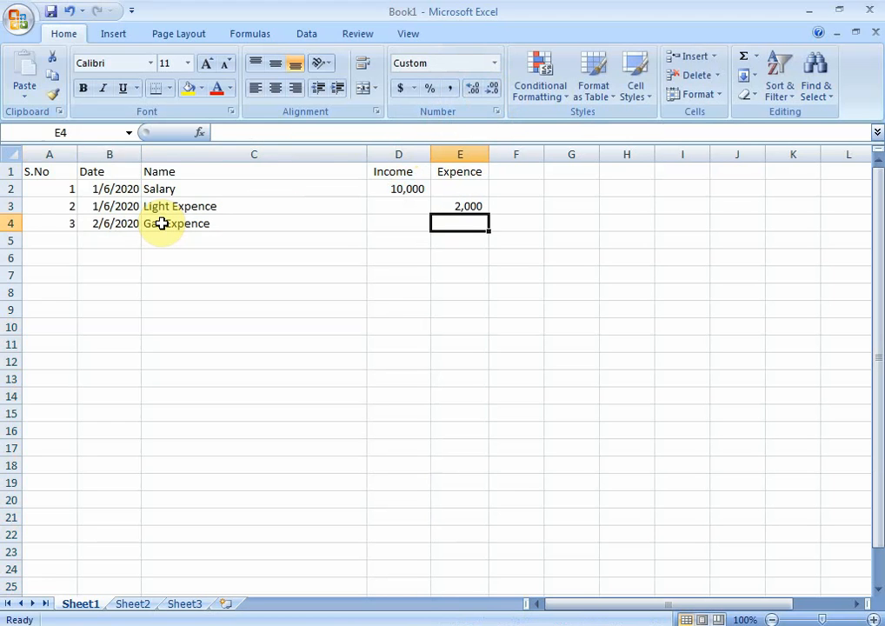
text(500)
key(Return)
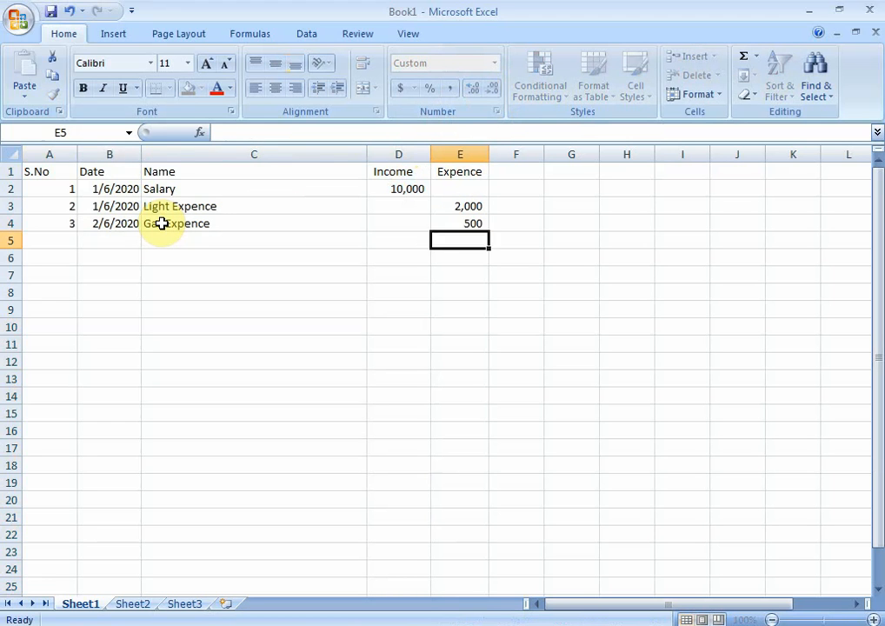
Step: In row 5, enter the name Conveyance with an amount of 500 in the Expence column
key(Left)
key(Left)
text(Co)
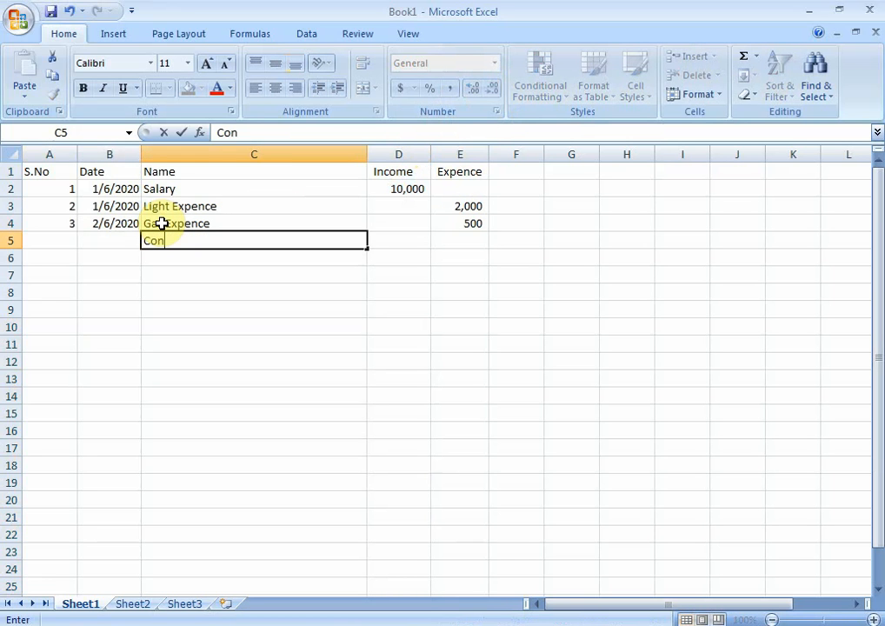
text(nce)
key(BackSpace)
key(BackSpace)
text(veyance)
key(Right)
key(Right)
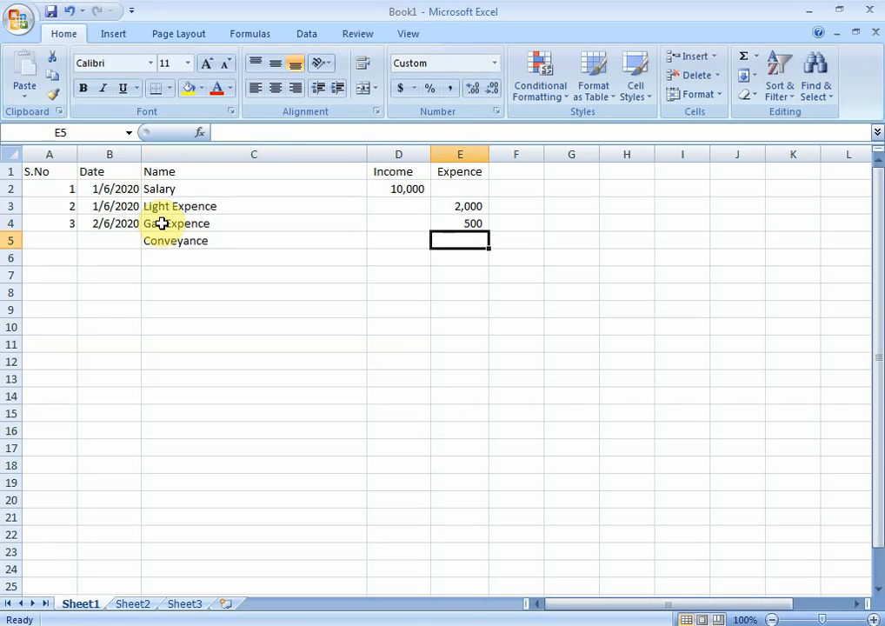
text(5)
key(Return)
Step: In row 6, enter the name Rent with an amount of 2000 in the Expence column
key(Left)
key(Left)
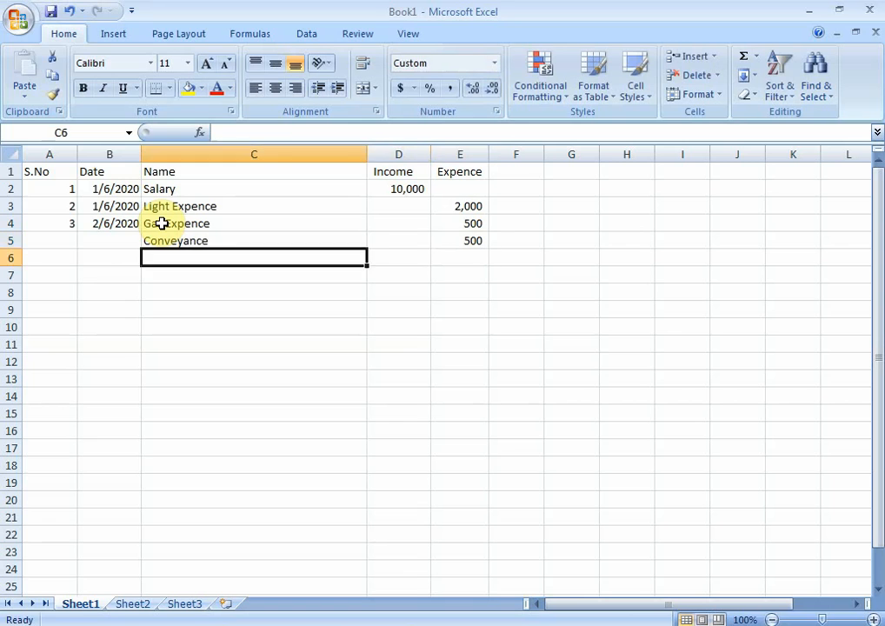
key(Left)
key(Right)
text(Rent)
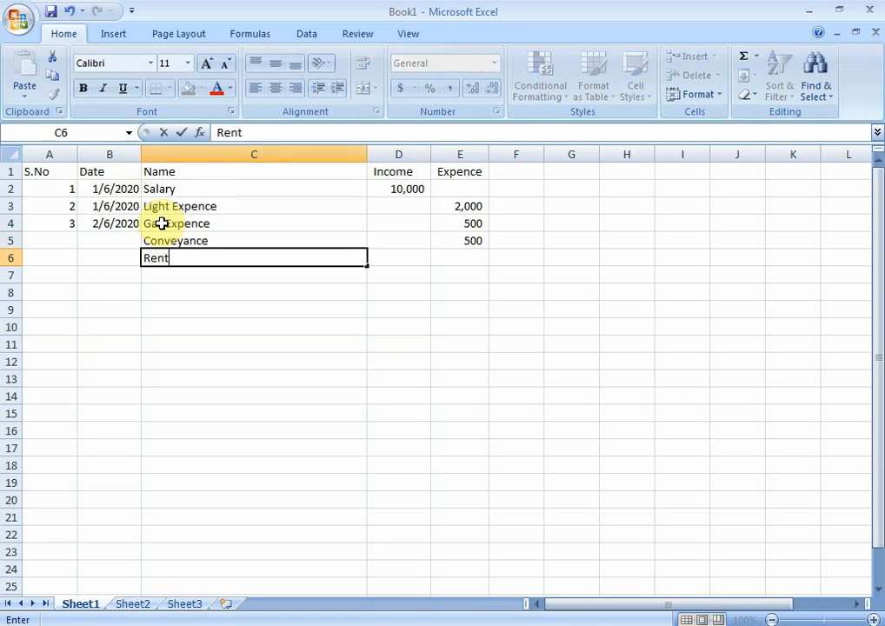
key(Right)
key(Right)
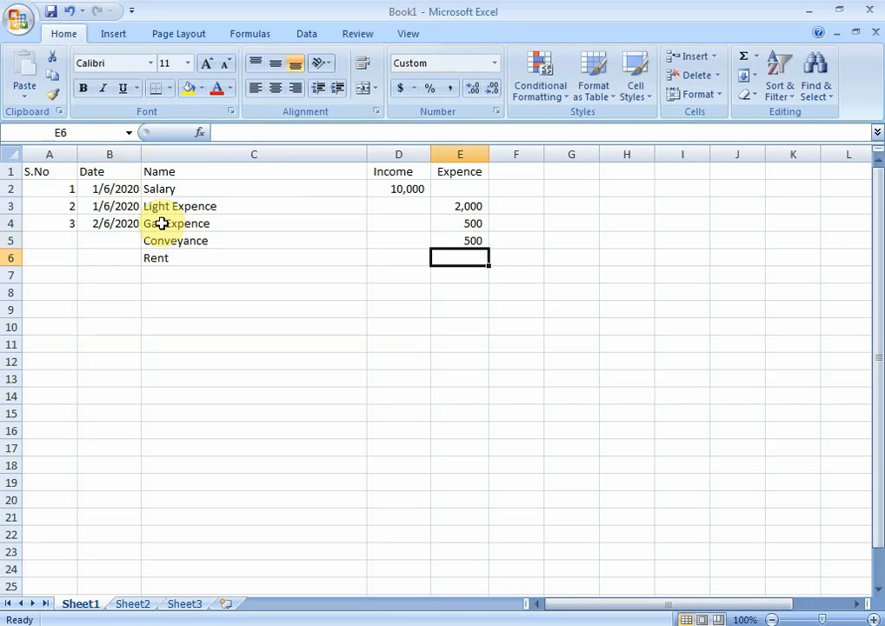
text(2000)
key(Return)
Step: In row 7, enter the name Rent Income with an amount of 5000 in the Income column
key(Left)
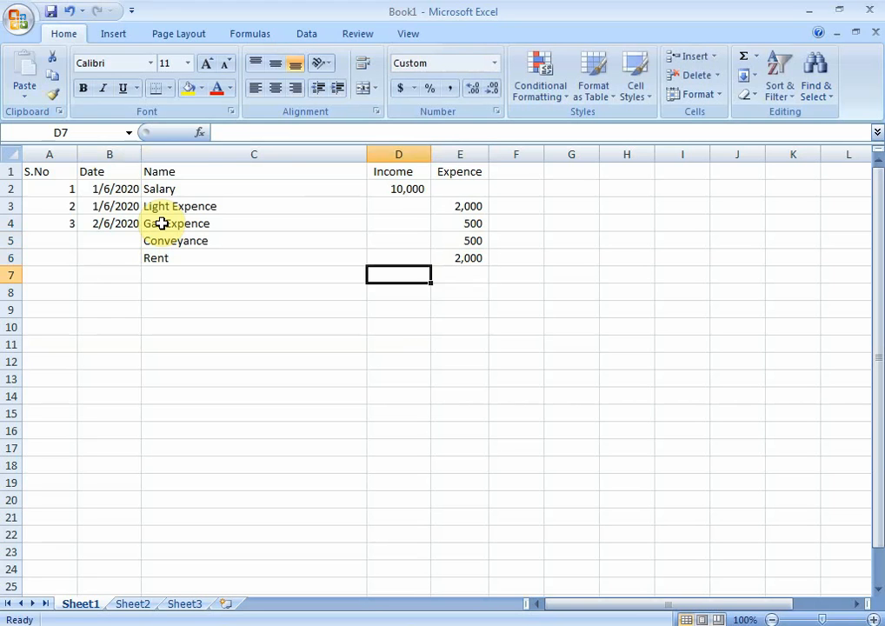
key(Left)
text(R)
key(BackSpace)
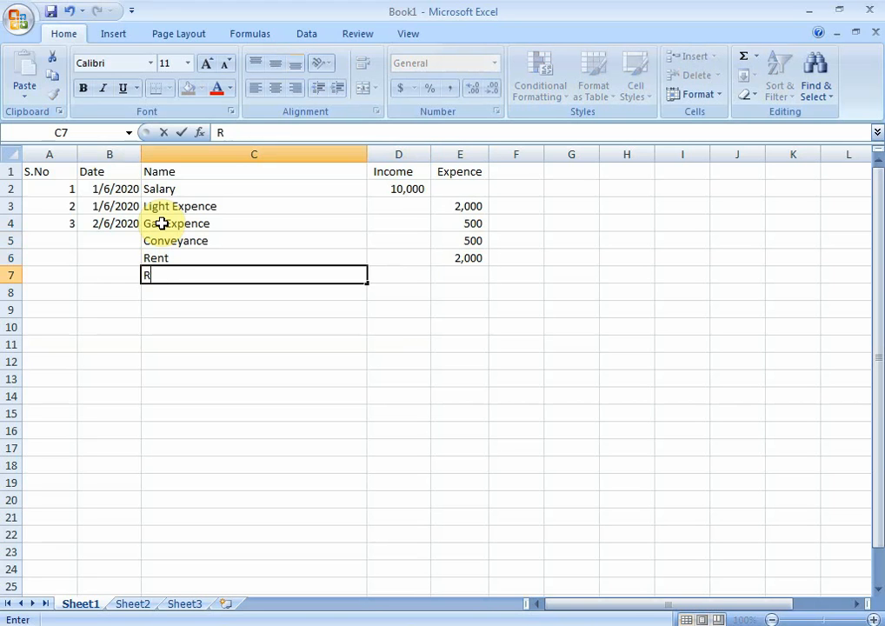
text(ent Income)
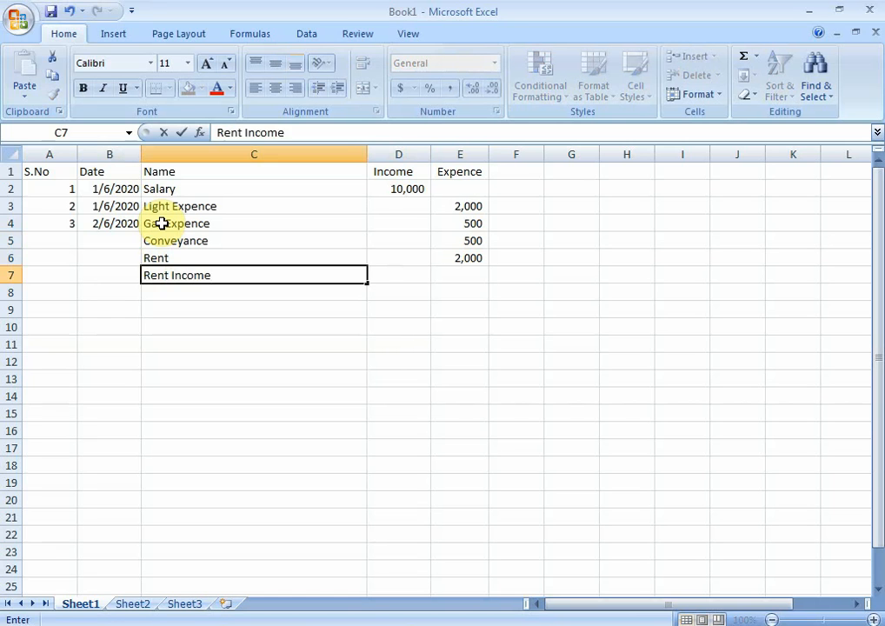
key(Right)
key(Left)
key(Right)
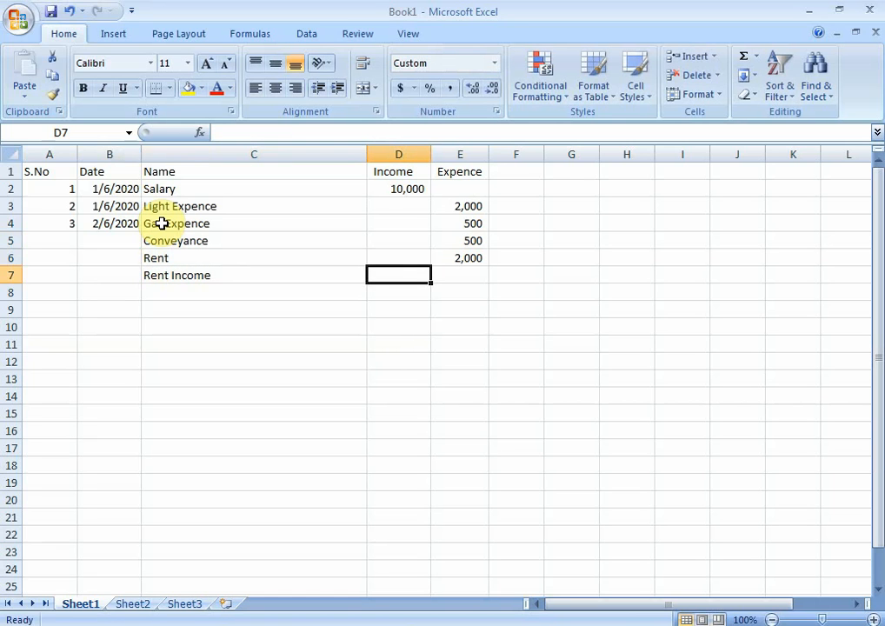
text(5000)
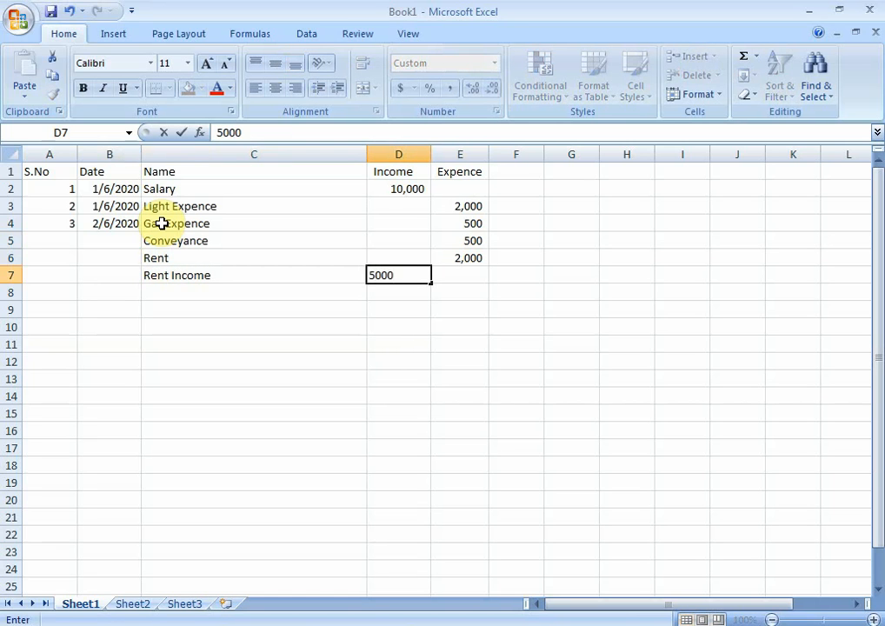
key(Return)
Step: Enter the date 05/06/2020 for the Rent Income entry in cell B7
key(Left)
key(Left)
key(Left)
key(Up)
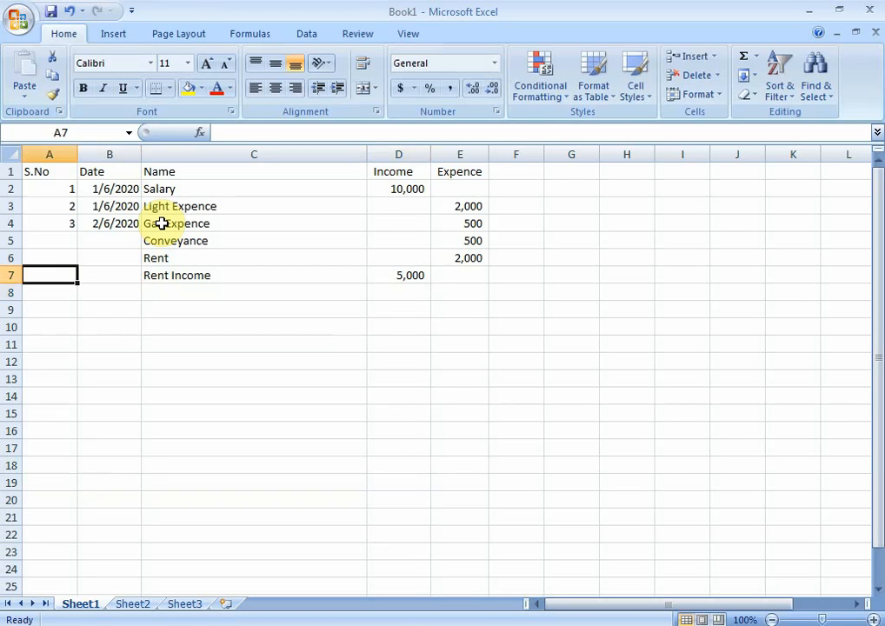
key(Down)
key(Up)
key(Right)
text(05/06)
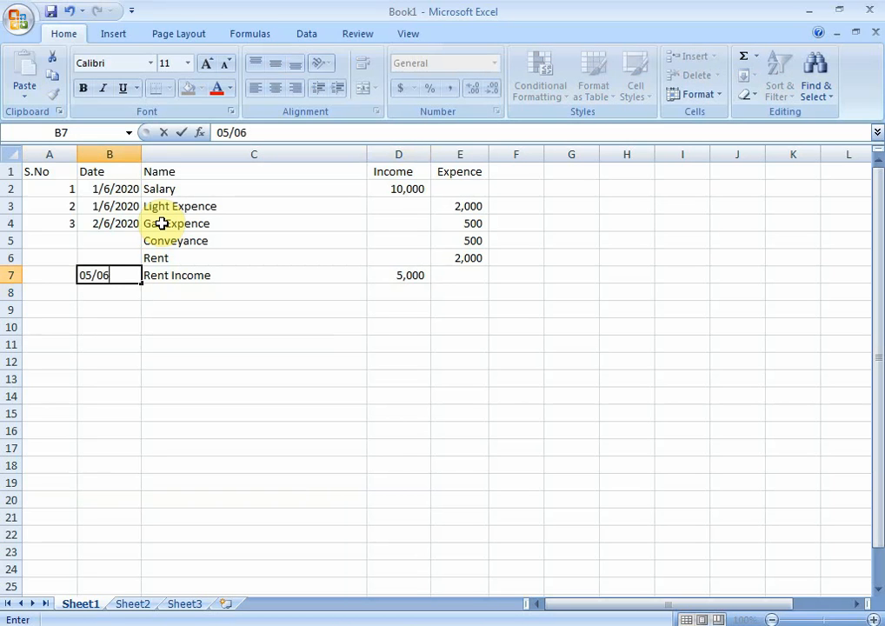
text(/2020)
key(Up)
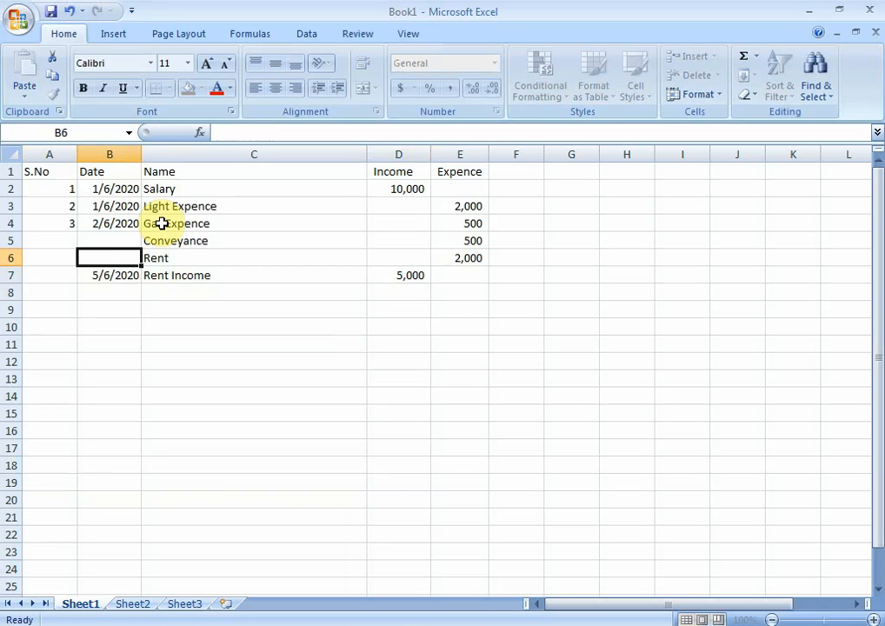
Step: Enter the date 02/06/2020 for the Conveyance entry in cell B5
key(Up)
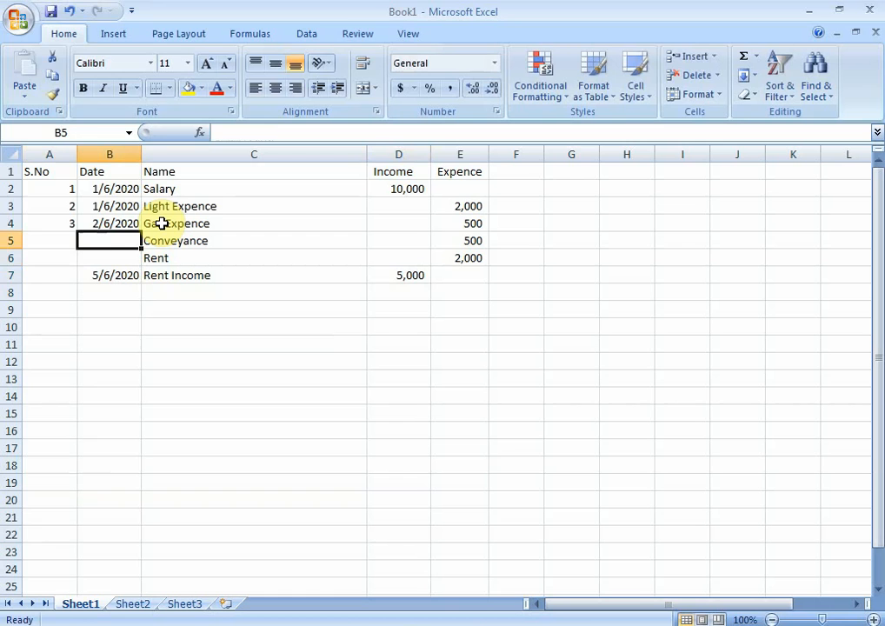
text(02/06/20)
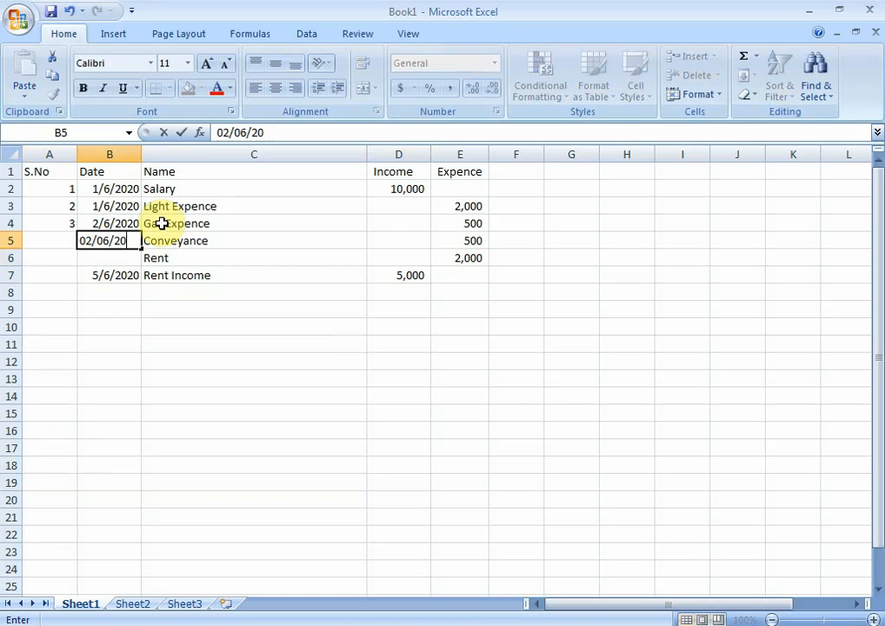
text(20)
key(Return)
Step: Enter the date 02/20/2020 for the Rent entry in cell B6
text(02/)
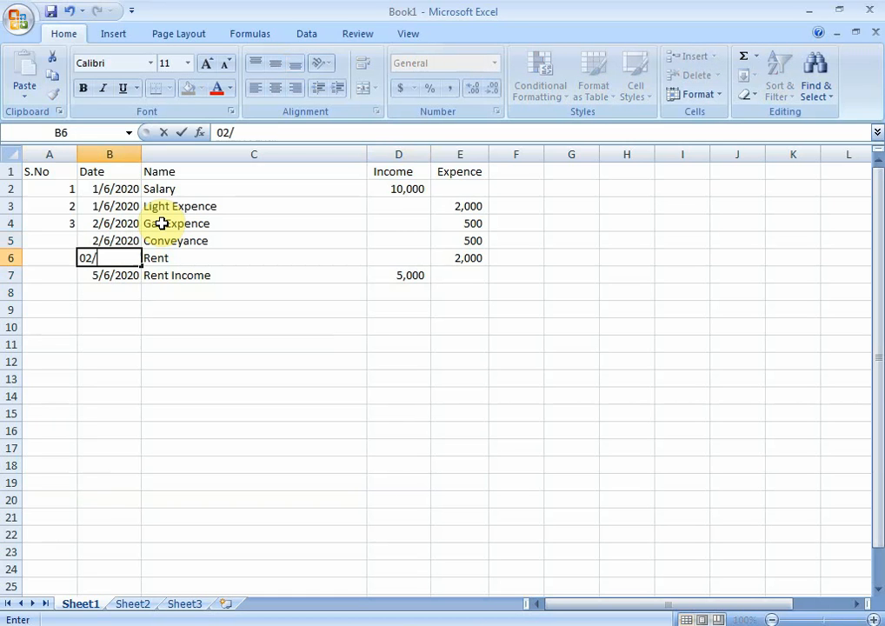
text(20/20)
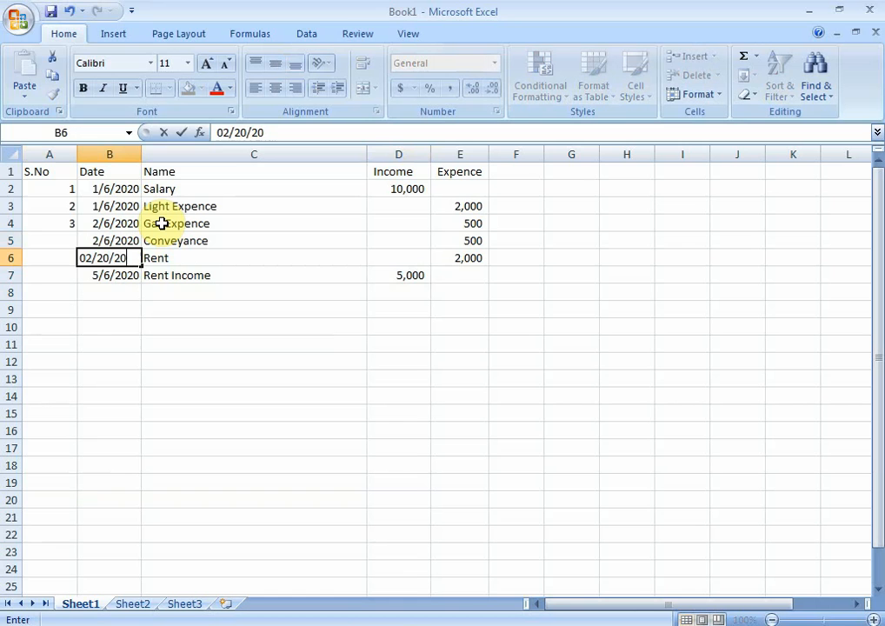
text(20)
key(Right)
key(Right)
key(Down)
key(Right)
key(Down)
key(Down)
key(Down)
key(Down)
key(Down)
key(Down)
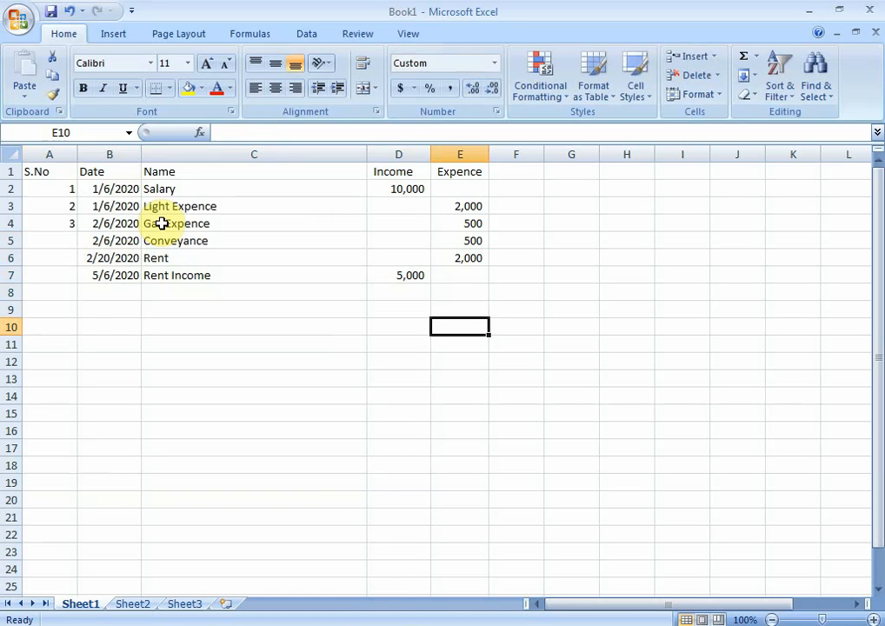
key(Left)
key(Left)
key(Up)
key(Up)
key(Up)
key(Up)
key(Up)
key(Up)
key(Up)
key(Up)
key(Up)
key(Up)
key(Up)
key(Up)
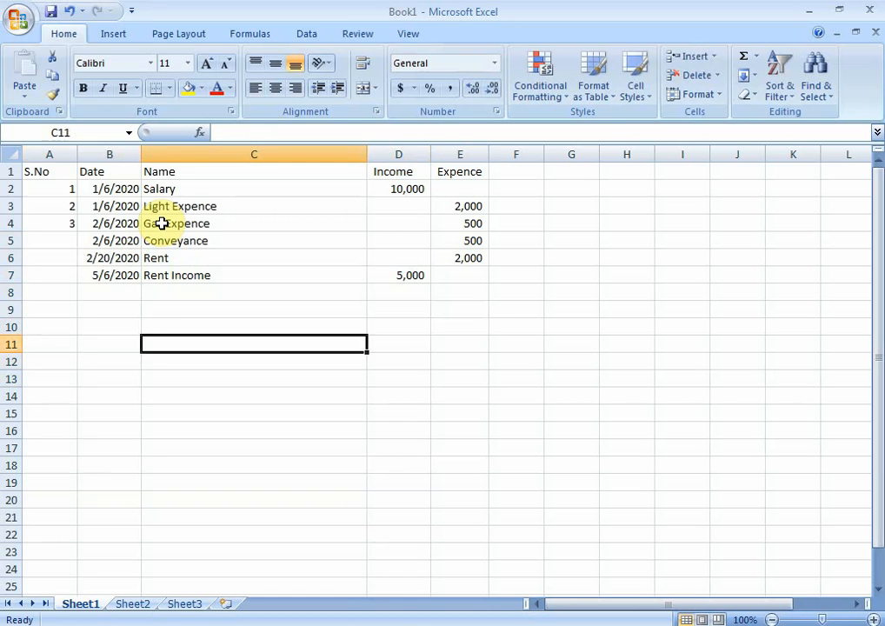
Step: Apply all borders to the range A1:E23
key(Left)
key(Left)
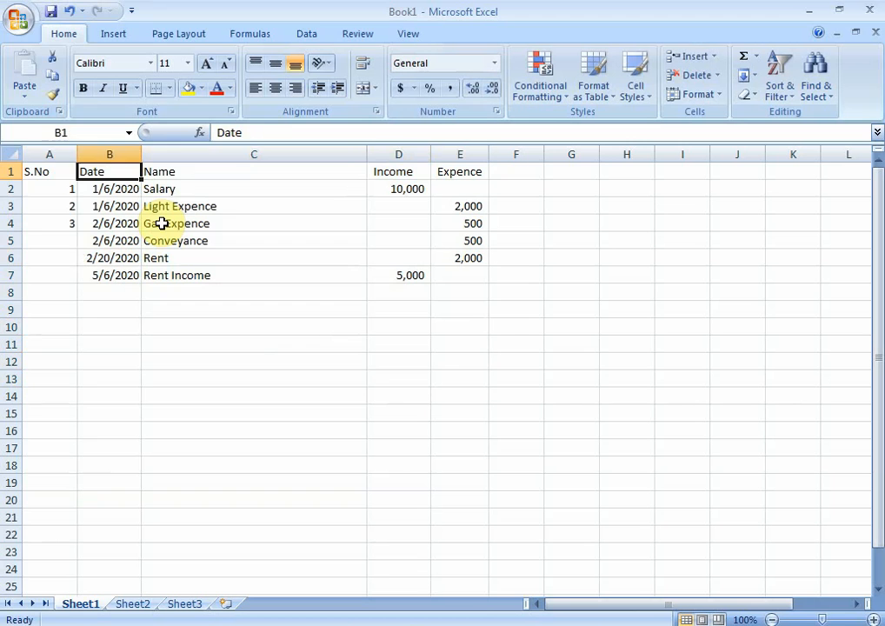
key(shift+Right)
key(shift+Right)
key(shift+Right)
key(shift+Right)
key(shift+Down)
key(shift+Down)
key(shift+Down)
key(shift+Down)
key(shift+Down)
key(shift+Down)
key(shift+Down)
key(shift+Down)
key(shift+Down)
key(shift+Down)
key(shift+Down)
key(shift+Down)
key(shift+Down)
key(shift+Down)
key(shift+Down)
key(shift+Down)
key(shift+Down)
key(shift+Down)
key(shift+Down)
key(shift+Down)
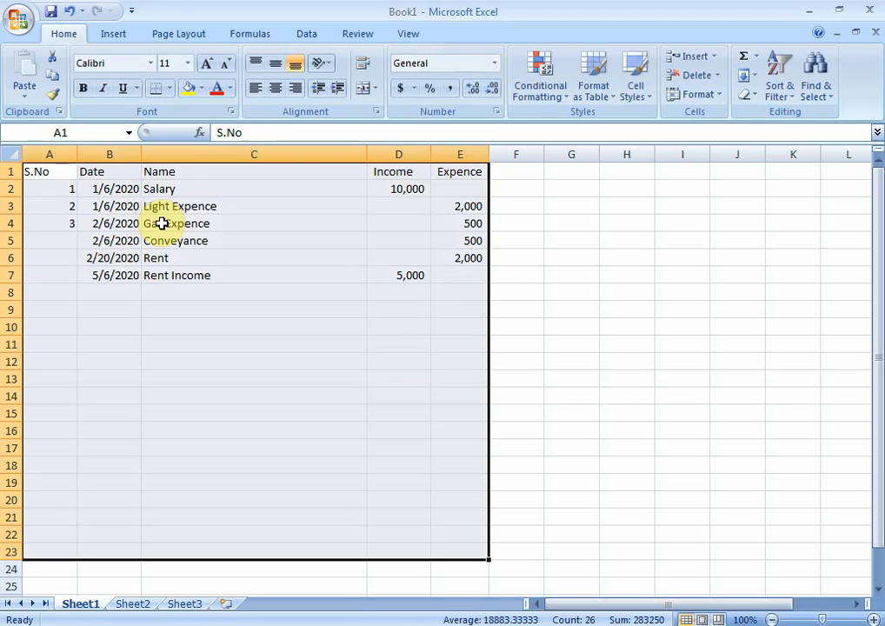
click(170, 88)
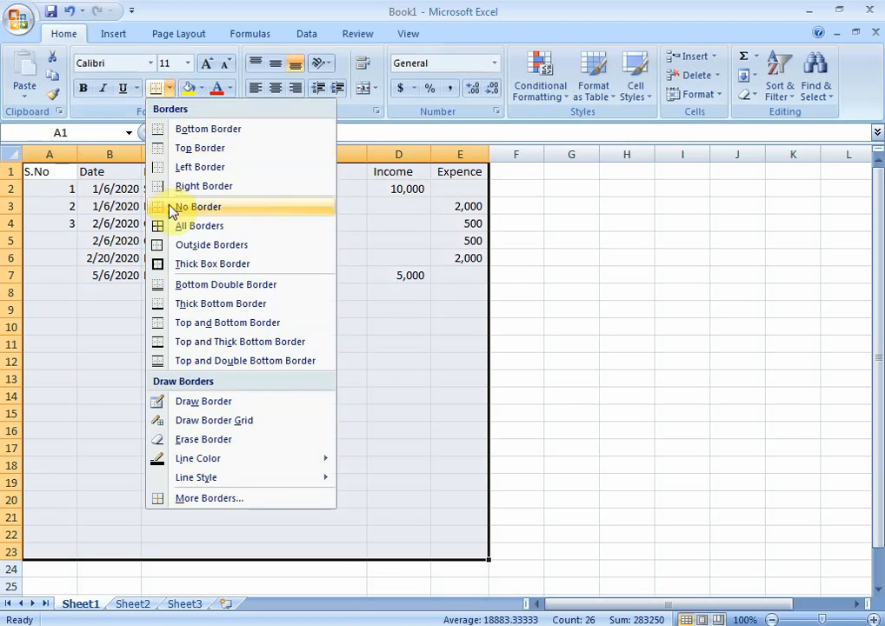
click(177, 226)
Step: Set the font of A1:E23 to Arial at size 14 and fit the Date column's width to its contents
click(187, 64)
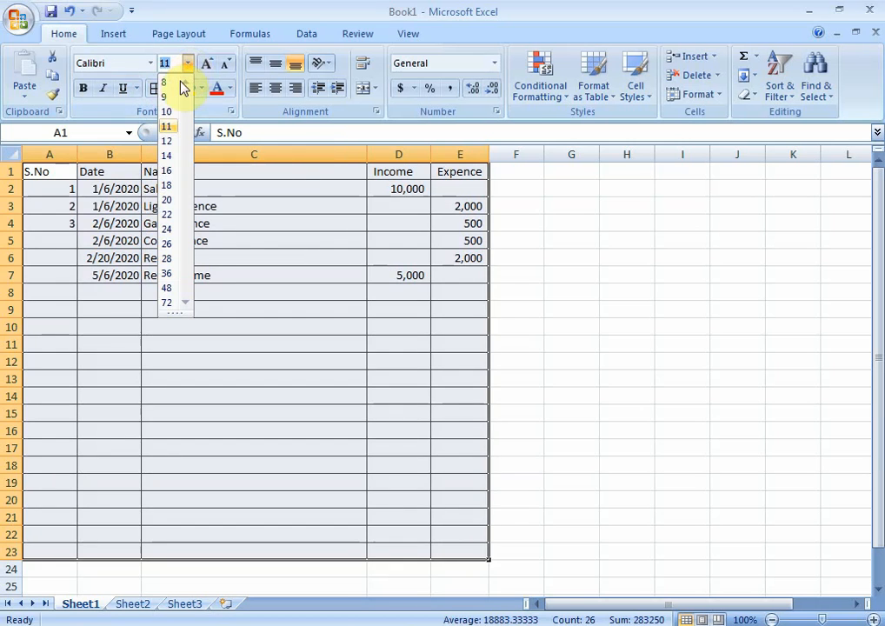
click(167, 142)
click(206, 63)
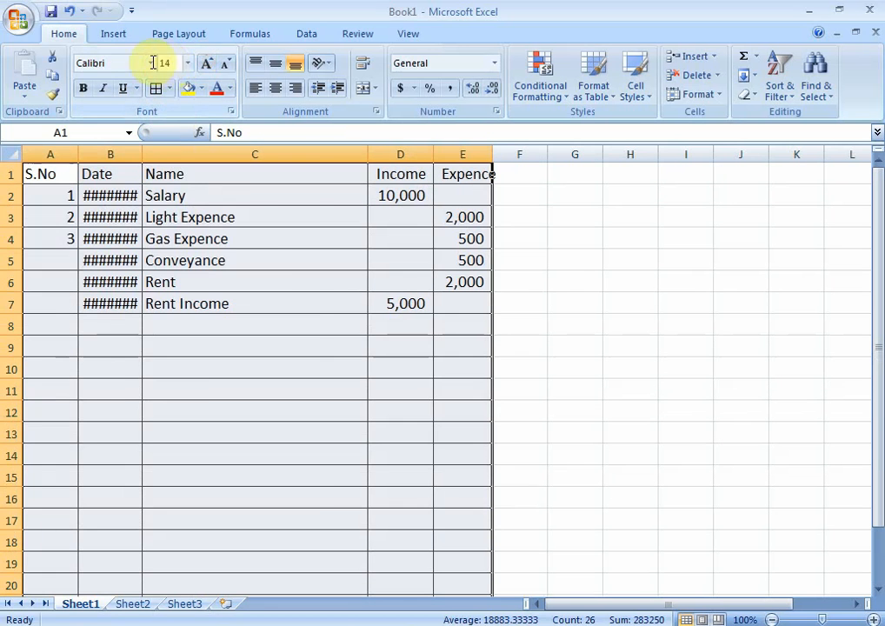
click(149, 63)
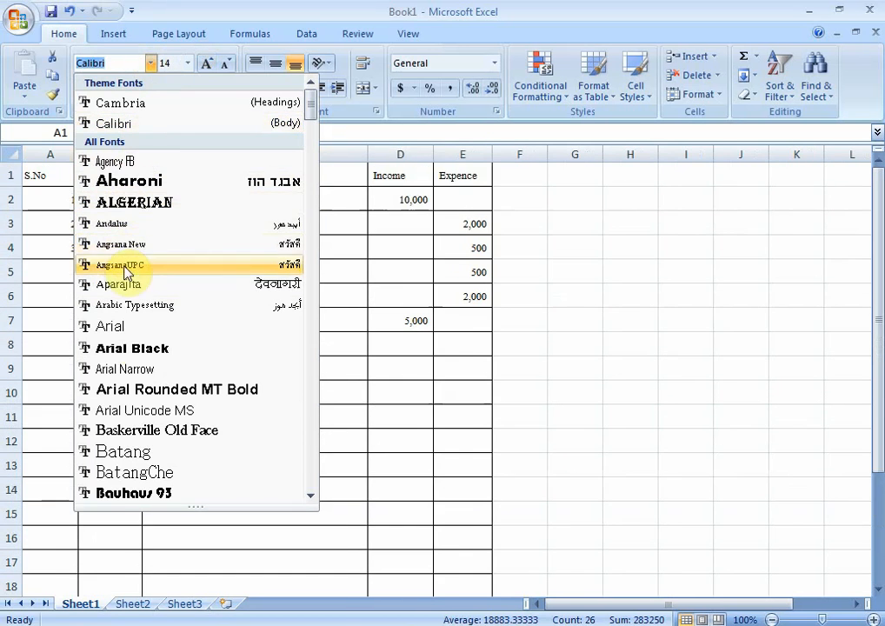
click(128, 335)
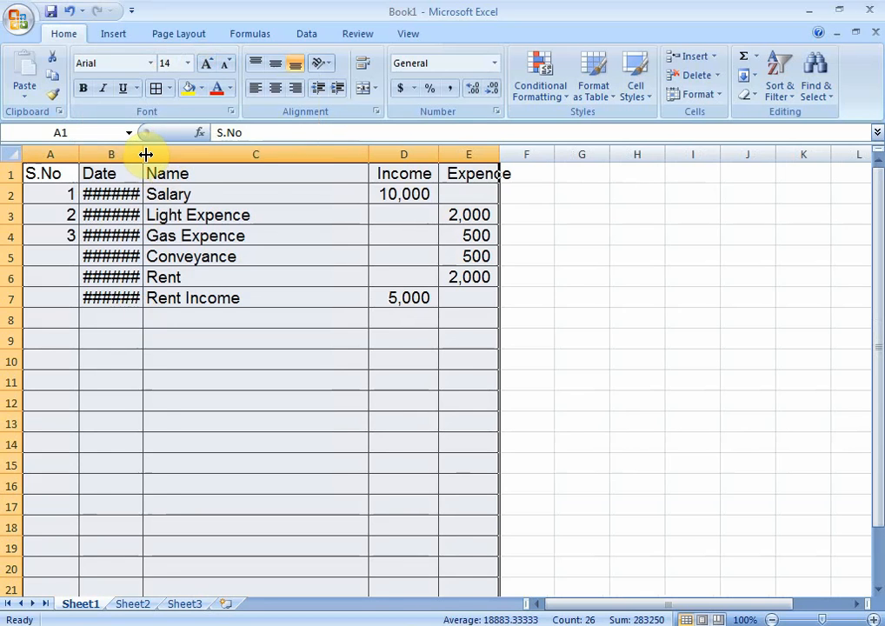
double_click(144, 153)
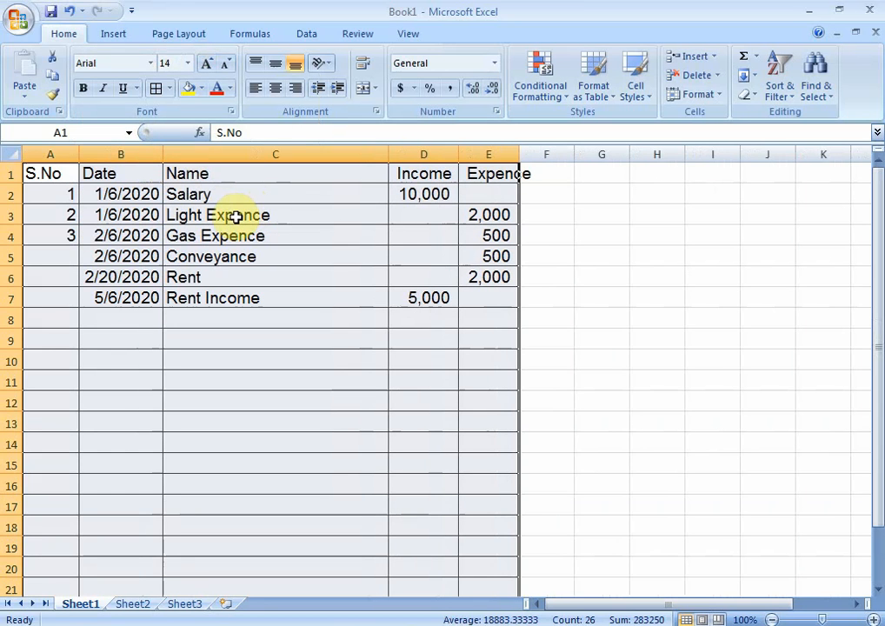
Step: Correct the Rent date in cell B6 to 2/6/2020 and fit the Expence column's width to its contents
double_click(115, 276)
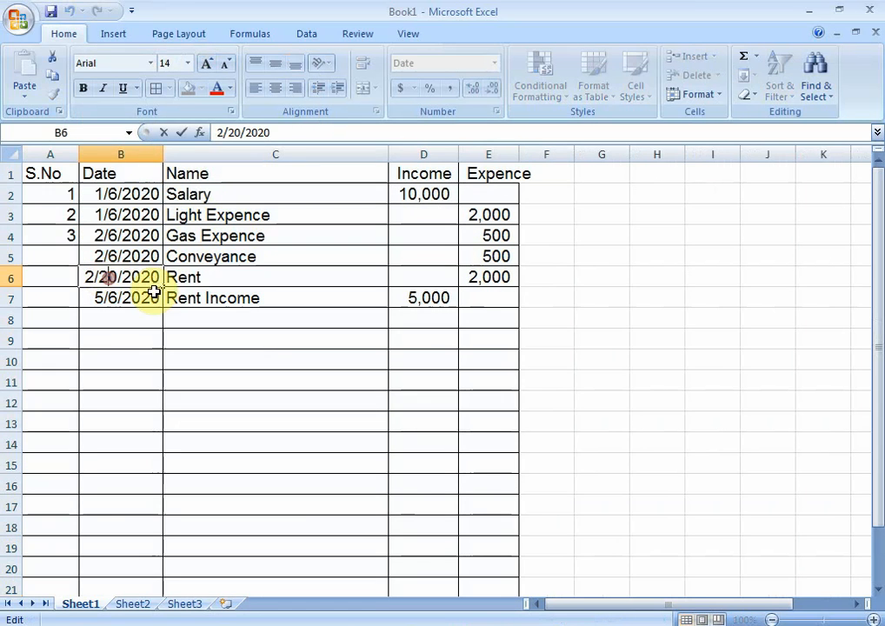
key(BackSpace)
key(BackSpace)
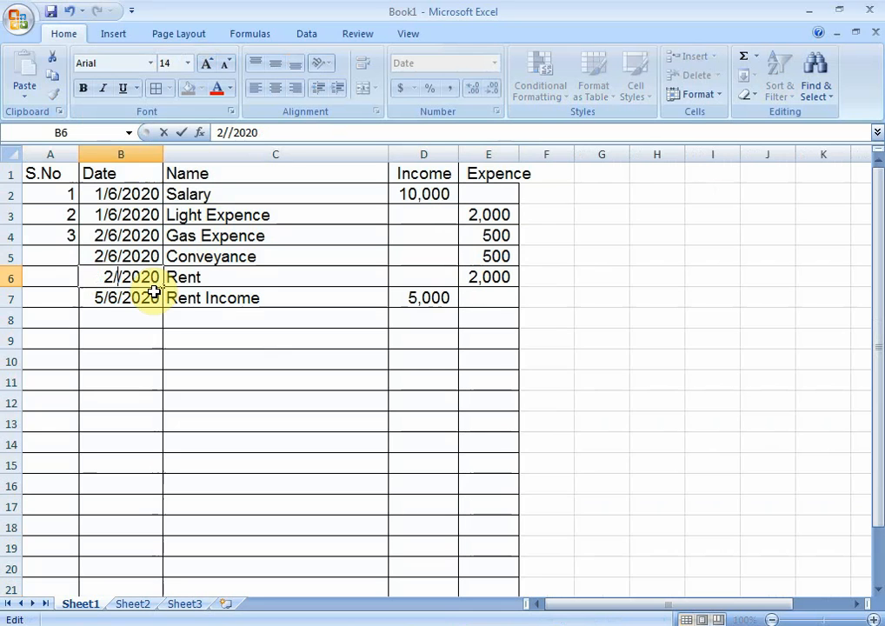
text(0)
key(BackSpace)
text(6)
key(Return)
key(Up)
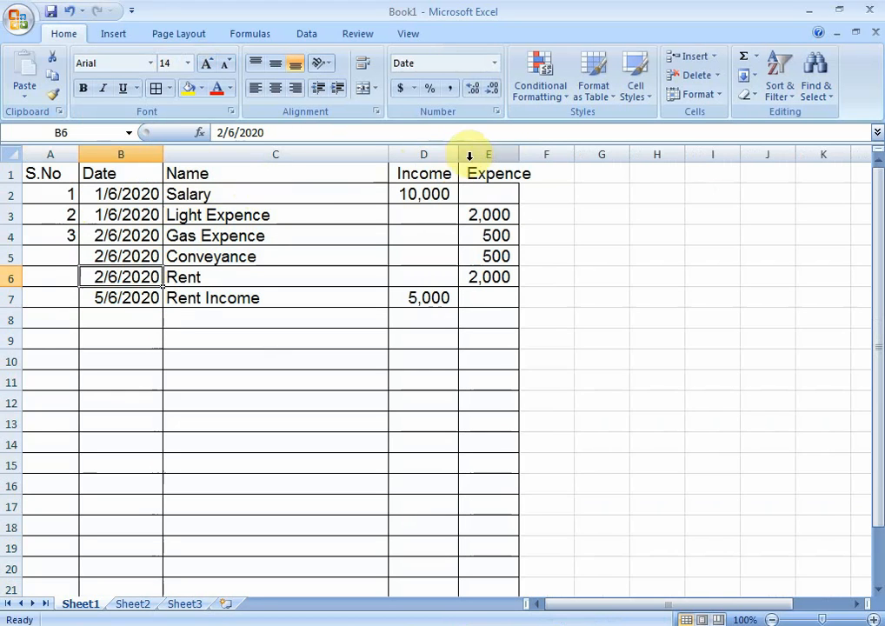
double_click(518, 154)
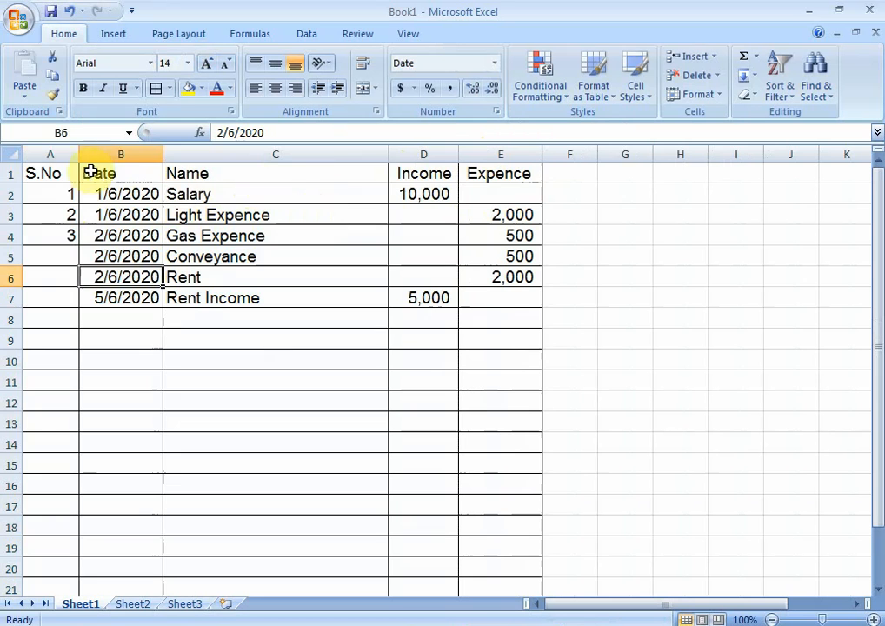
Step: Reduce the font size of A1:E23 to 12 and make all its text bold
drag(68, 173, 511, 476)
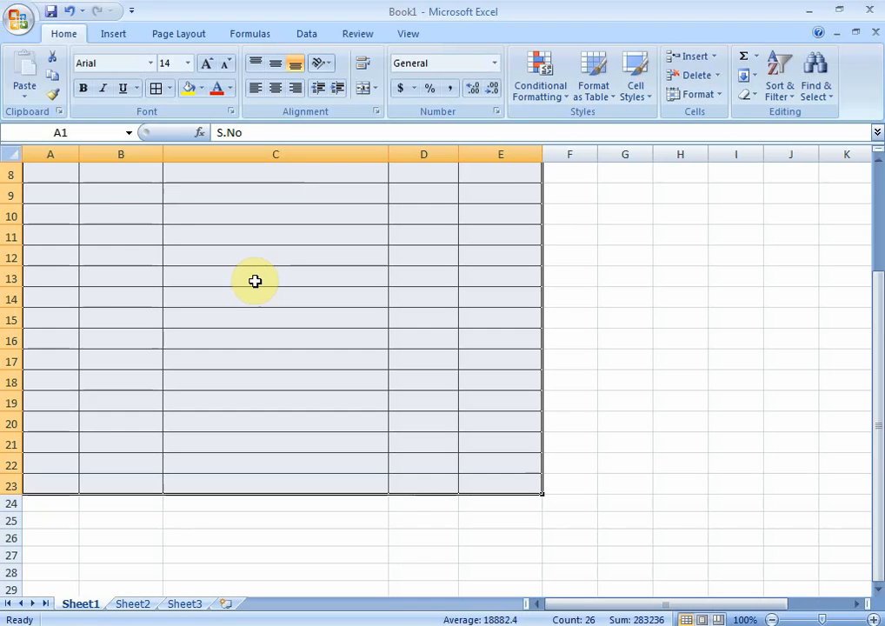
click(226, 64)
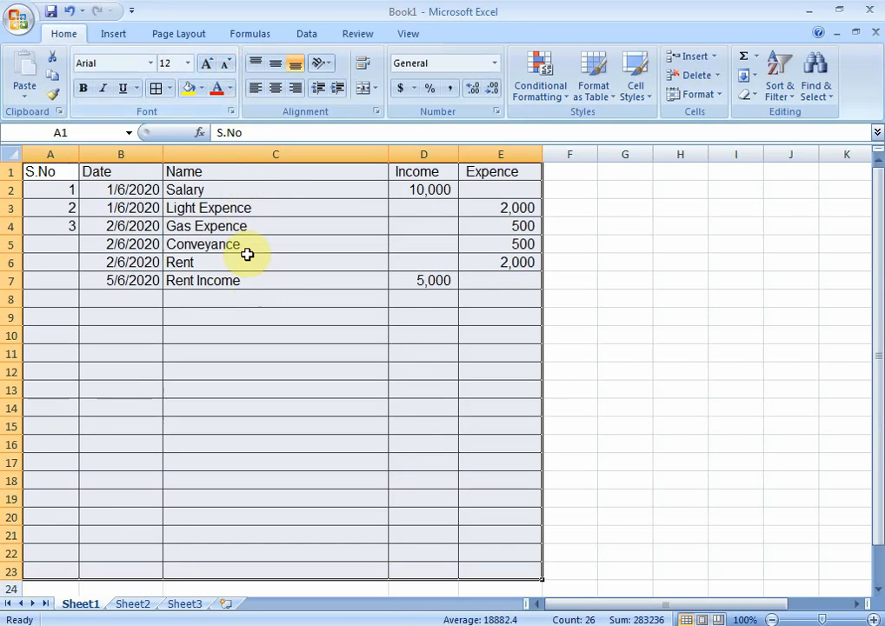
click(82, 87)
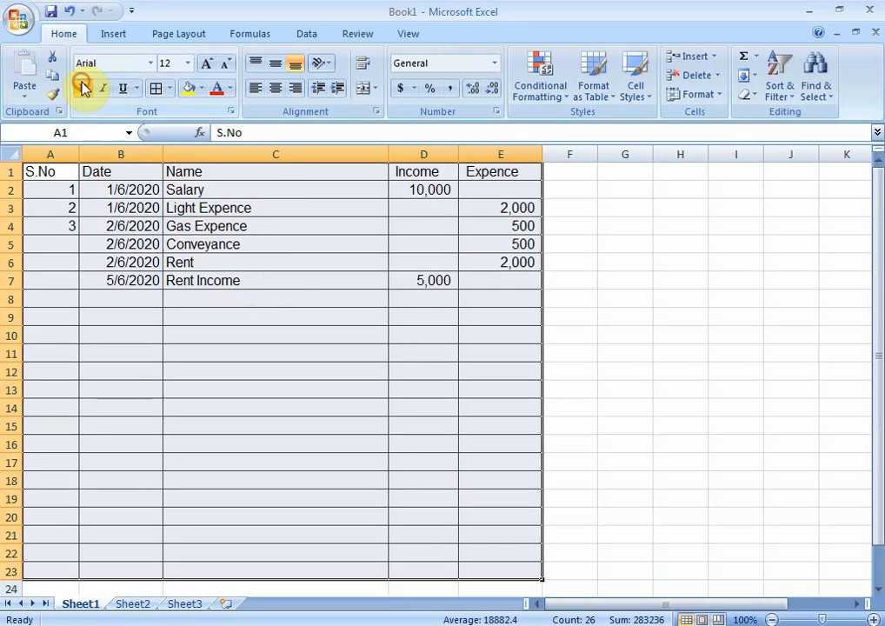
click(39, 174)
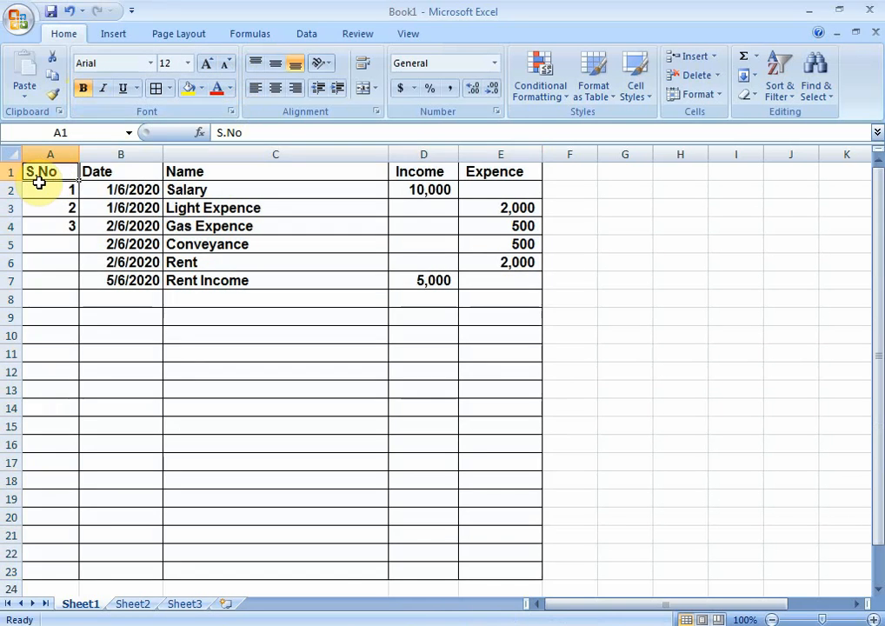
Step: Fill the header cells A1:E1 with a light tan background colour
key(shift+Right)
key(shift+Right)
key(shift+Right)
key(shift+Right)
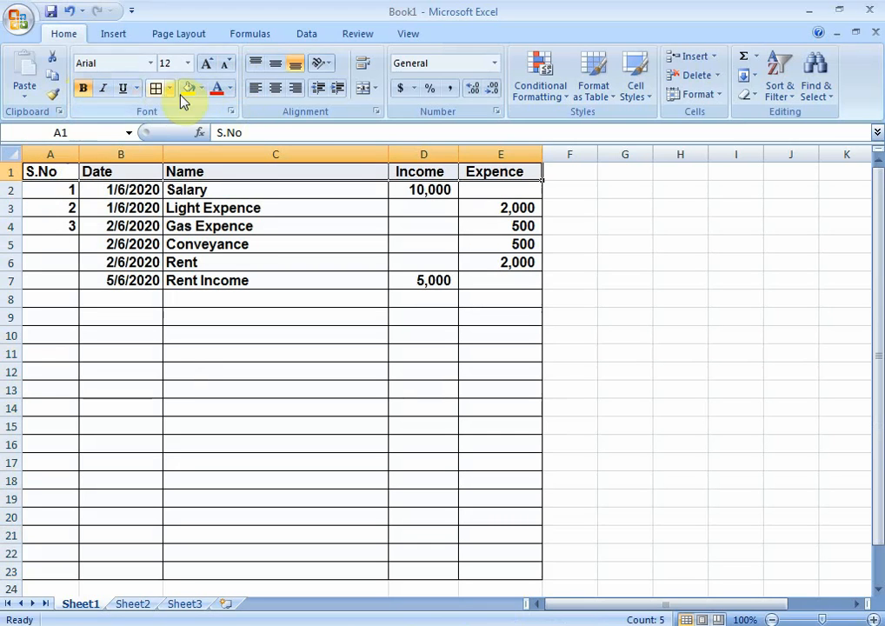
click(202, 88)
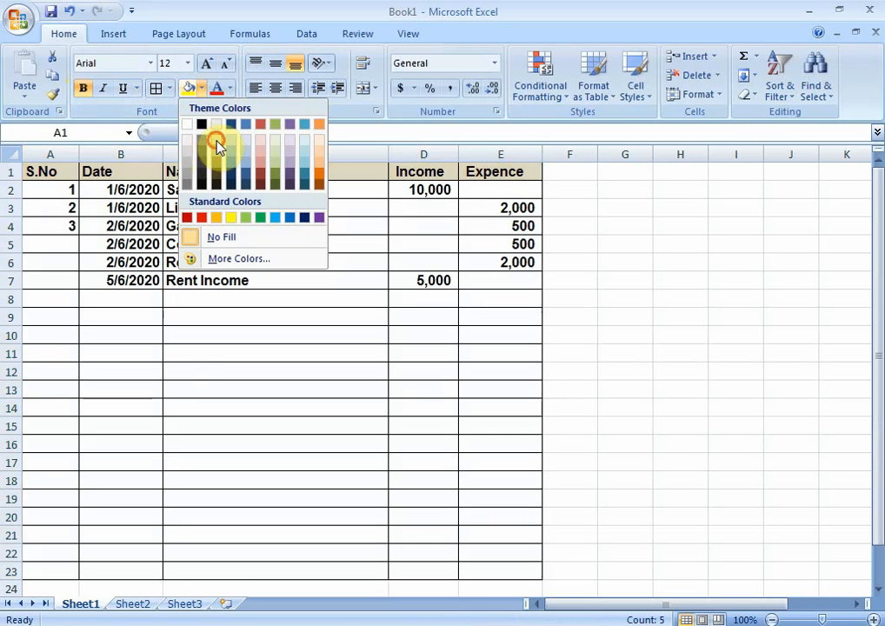
click(215, 143)
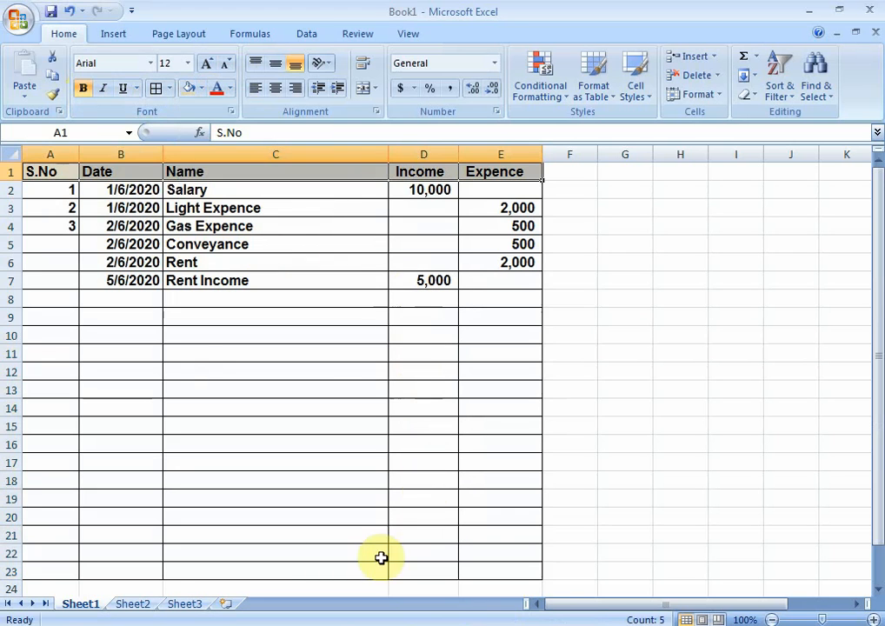
Step: Enter the label "Total" in cell C23 of the table's last row
click(284, 570)
text(Total)
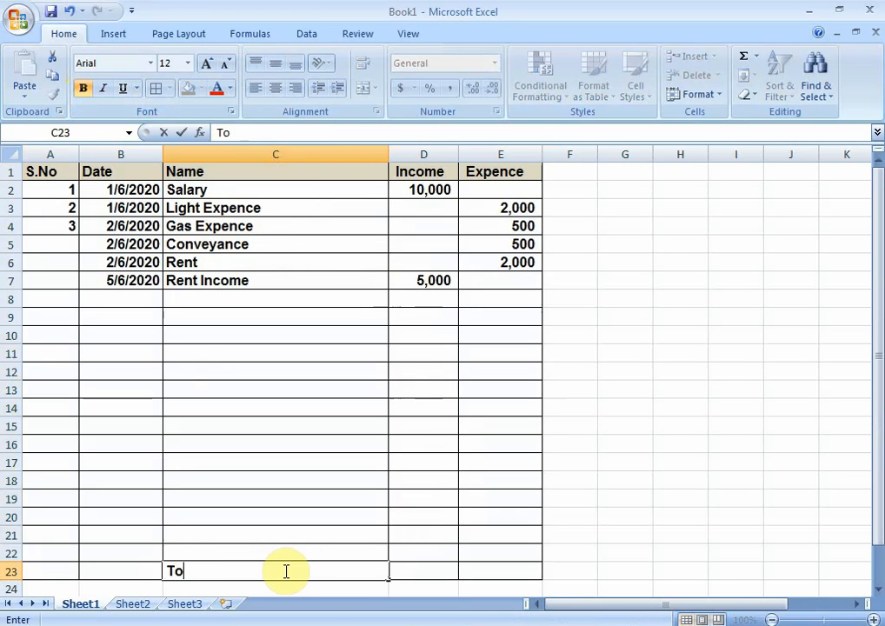
key(Right)
key(Right)
key(Left)
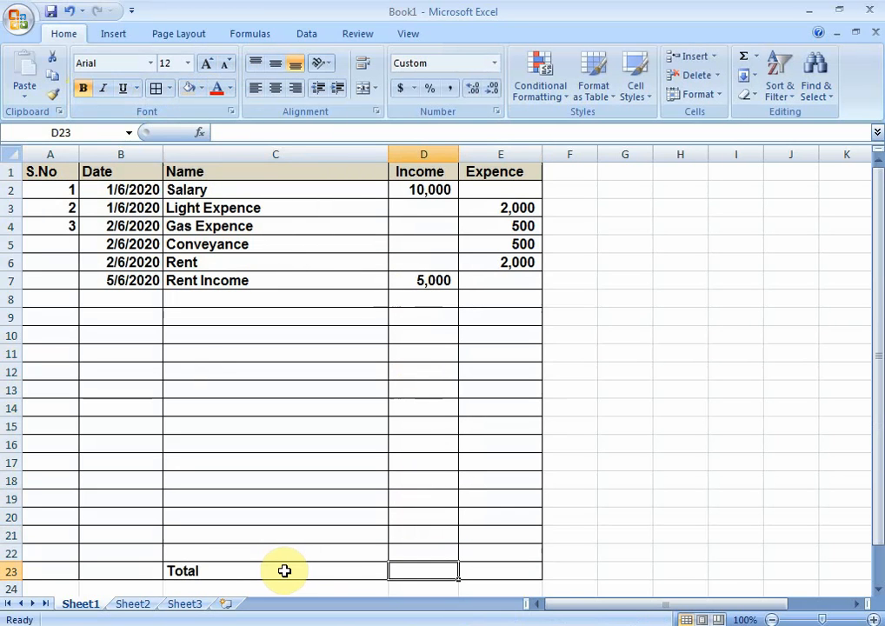
Step: Sum the Income column in cell D23 with the formula =SUM(D2:D22)
text(=sum)
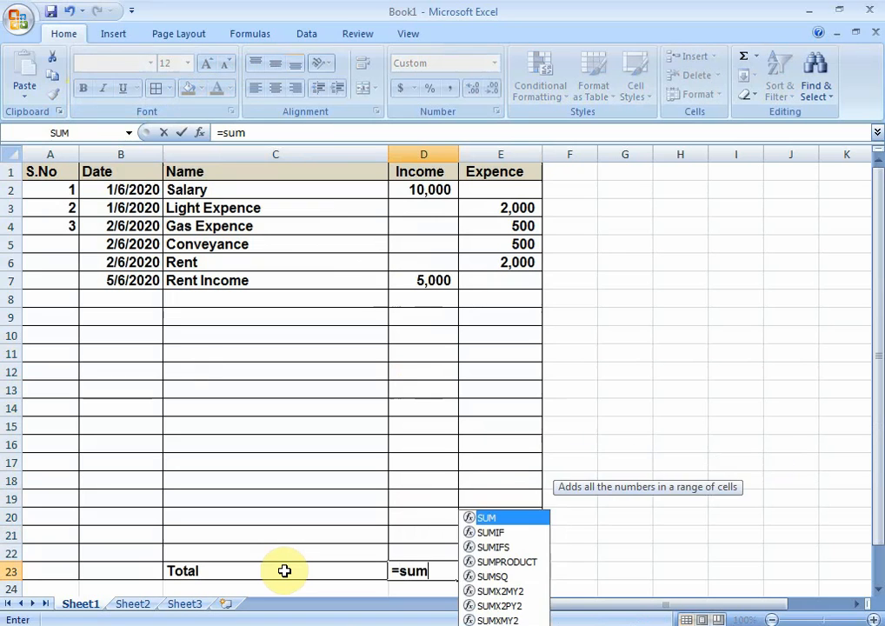
text(()
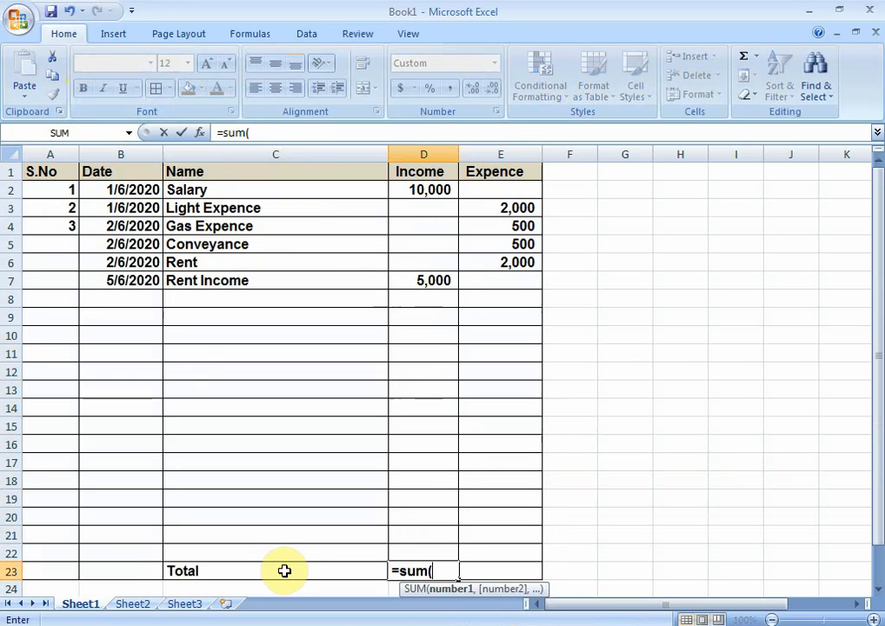
key(Up)
key(Up)
key(Up)
key(Up)
key(Up)
key(Up)
key(Up)
key(Up)
key(Up)
key(Up)
key(Up)
key(Up)
key(Up)
key(Up)
key(Up)
key(Up)
key(Up)
key(Up)
key(Up)
key(Up)
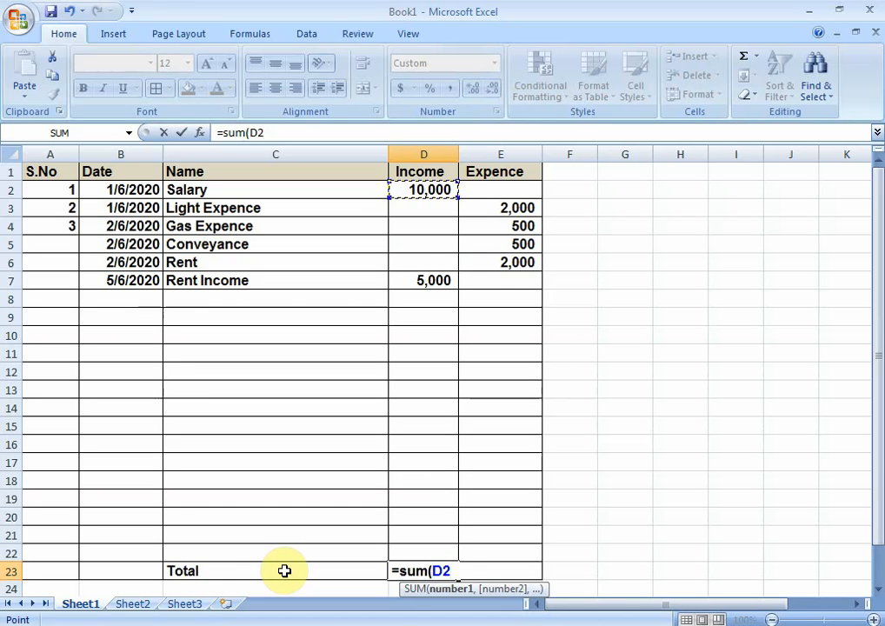
key(shift+Down)
key(shift+Down)
key(shift+Down)
key(shift+Down)
key(shift+Down)
key(shift+Down)
key(shift+Down)
key(shift+Down)
key(shift+Down)
key(shift+Down)
key(shift+Down)
key(shift+Down)
key(shift+Down)
key(shift+Down)
key(shift+Down)
key(shift+Down)
key(shift+Down)
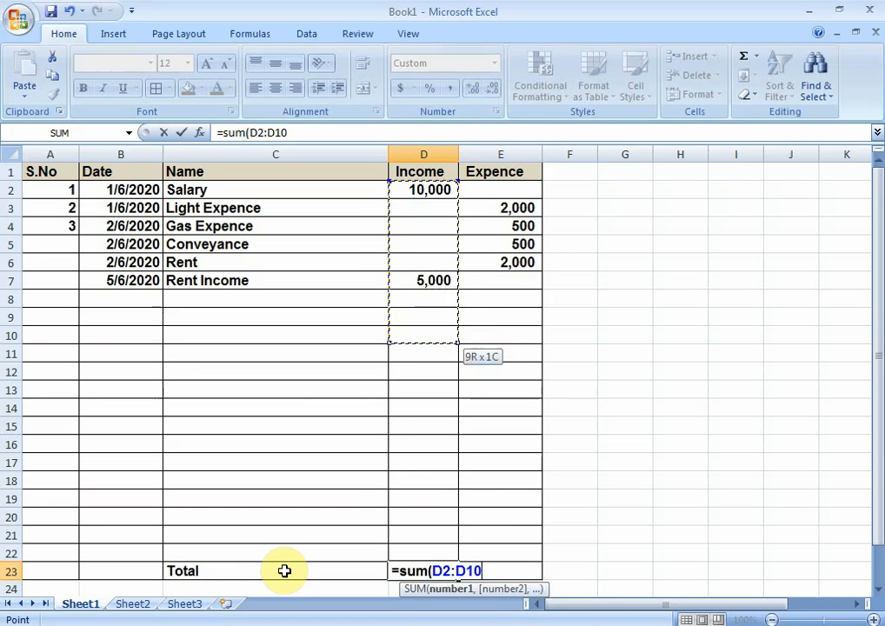
key(shift+Down)
key(shift+Down)
key(shift+Down)
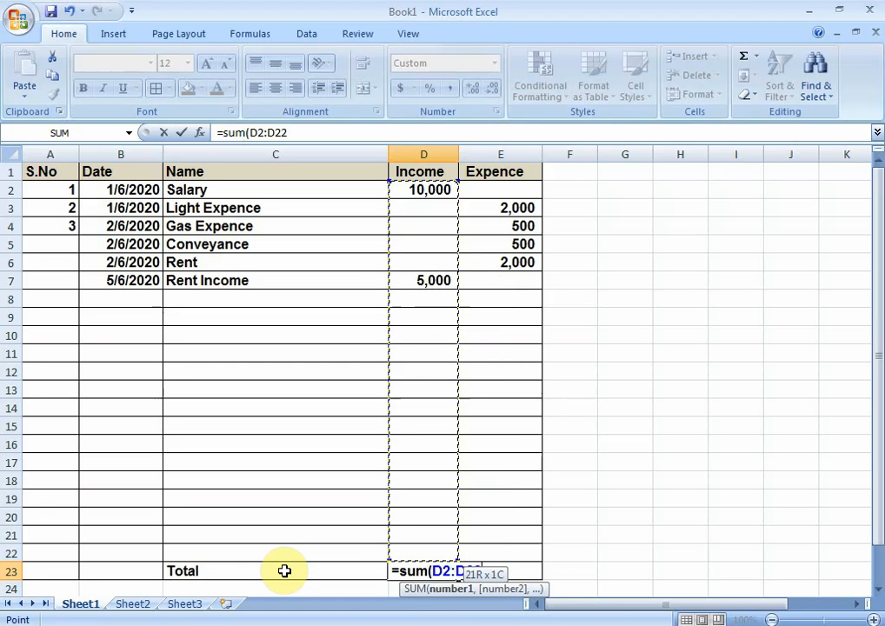
text())
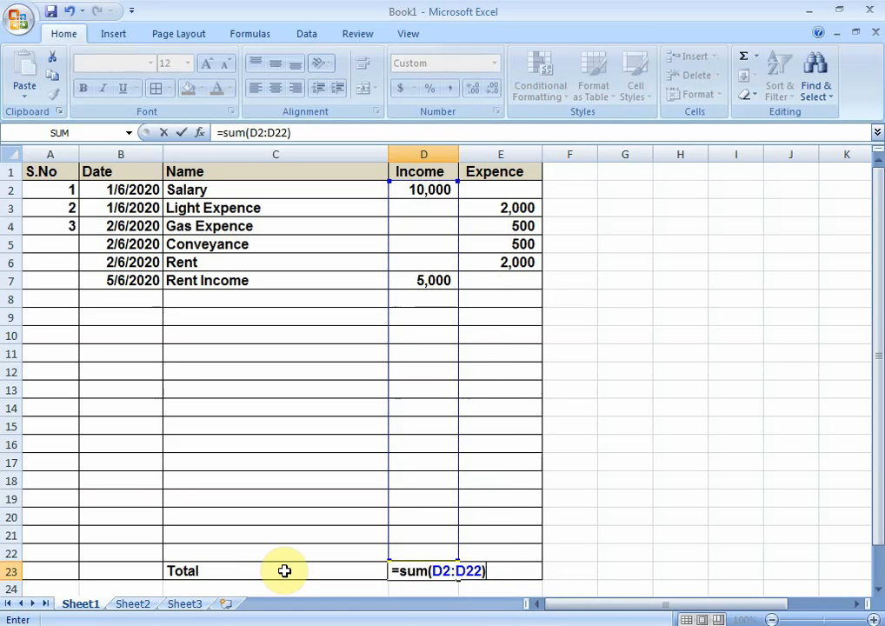
key(Return)
key(Up)
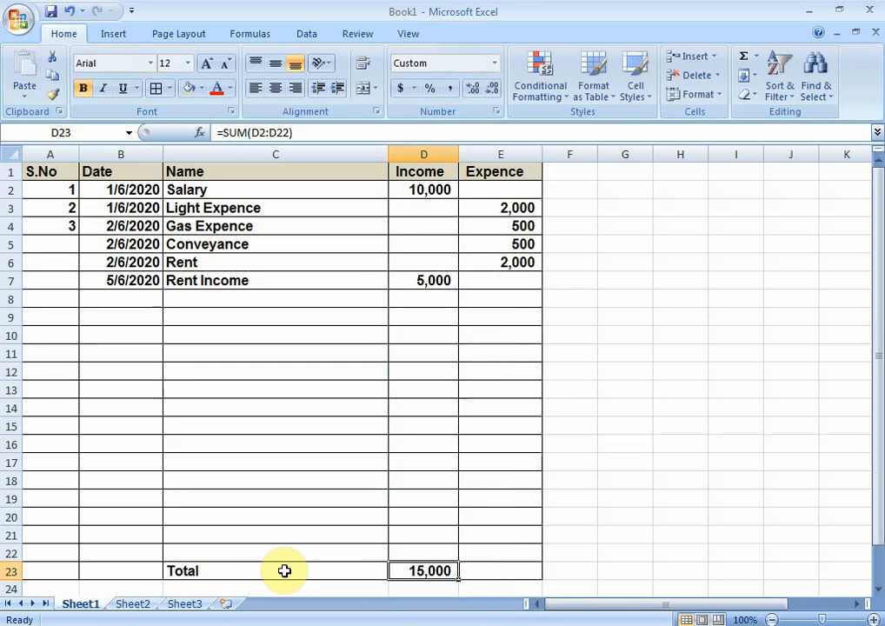
Step: Copy the Income total formula from D23 into E23 to total the Expence column
key(ctrl+c)
key(Right)
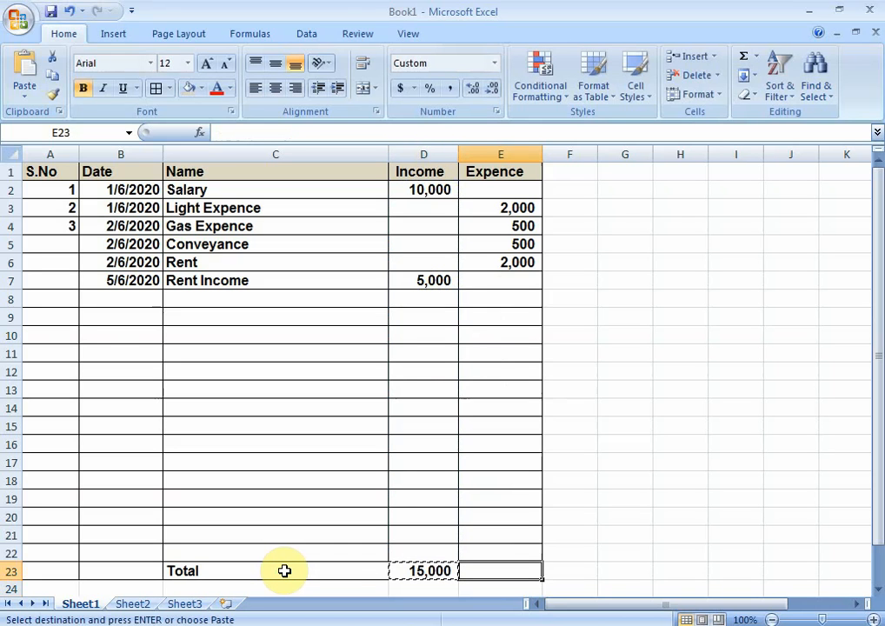
key(ctrl+v)
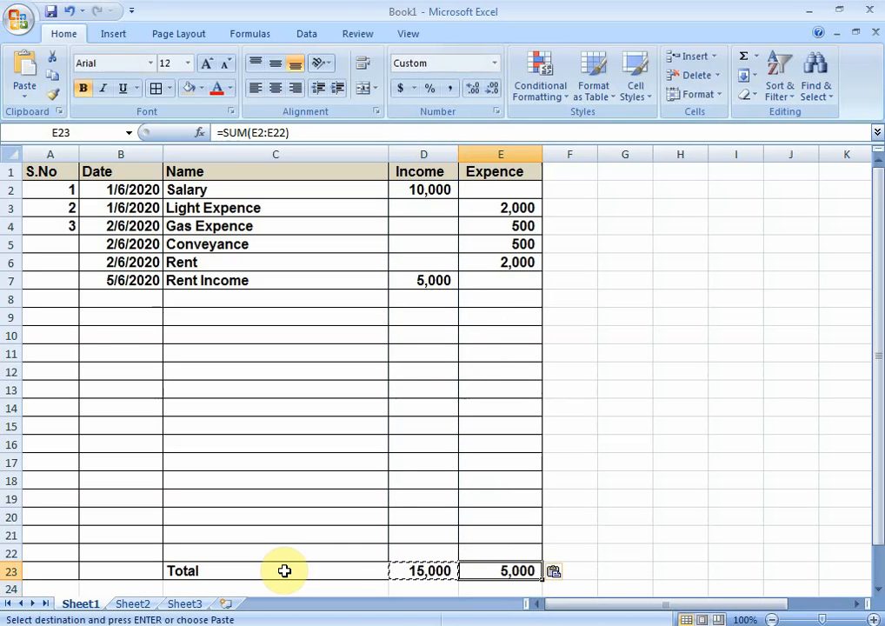
key(Left)
key(Left)
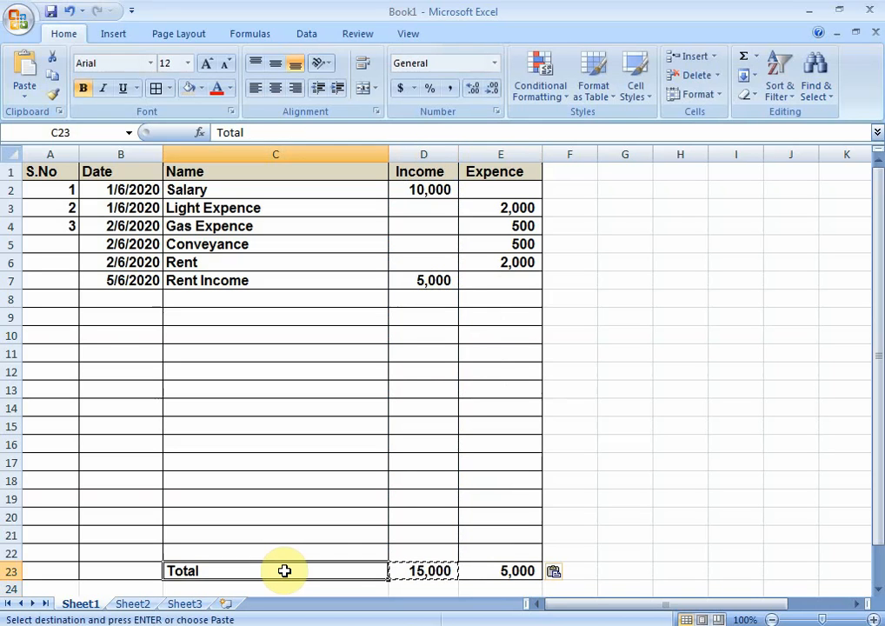
key(Left)
key(Left)
key(Right)
key(Right)
key(Right)
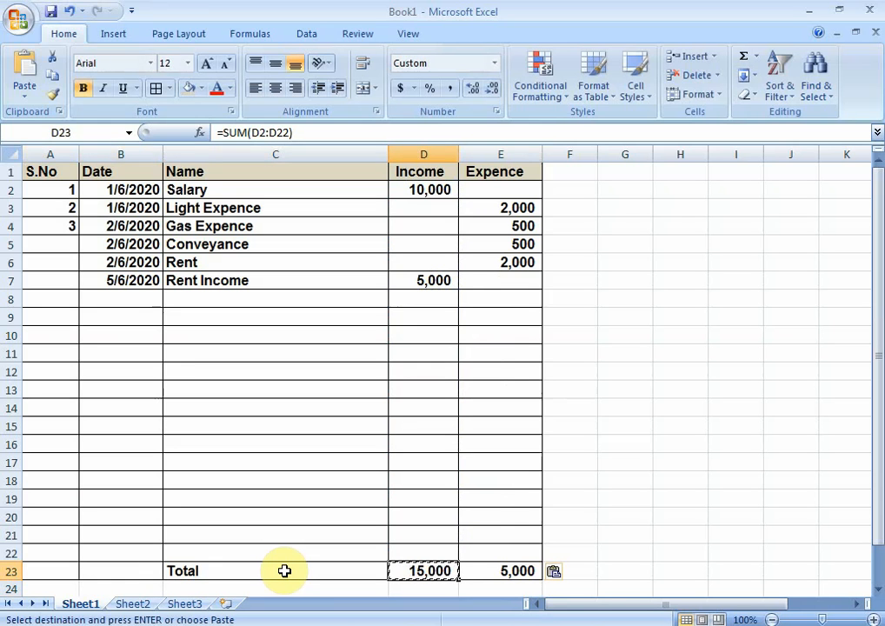
key(Right)
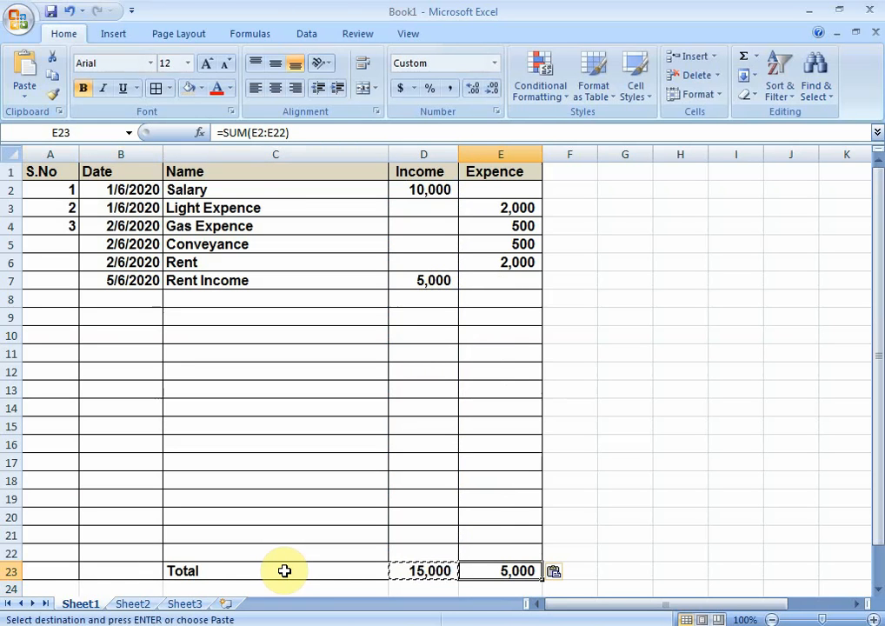
Step: Enter the label "Balance" in cell C25, two rows below the Total label
key(Down)
key(Down)
key(Down)
key(Down)
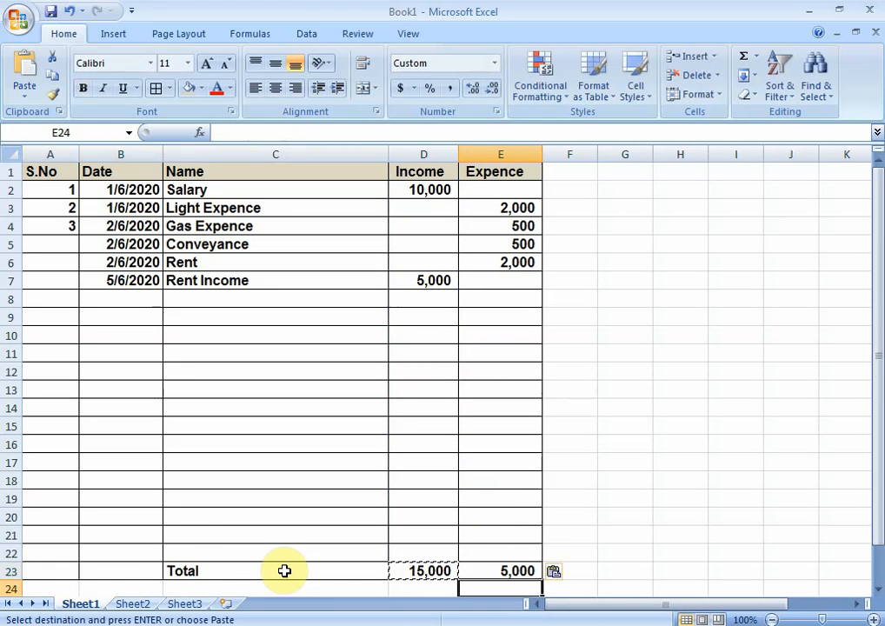
key(Up)
key(Up)
key(Left)
key(Left)
key(Left)
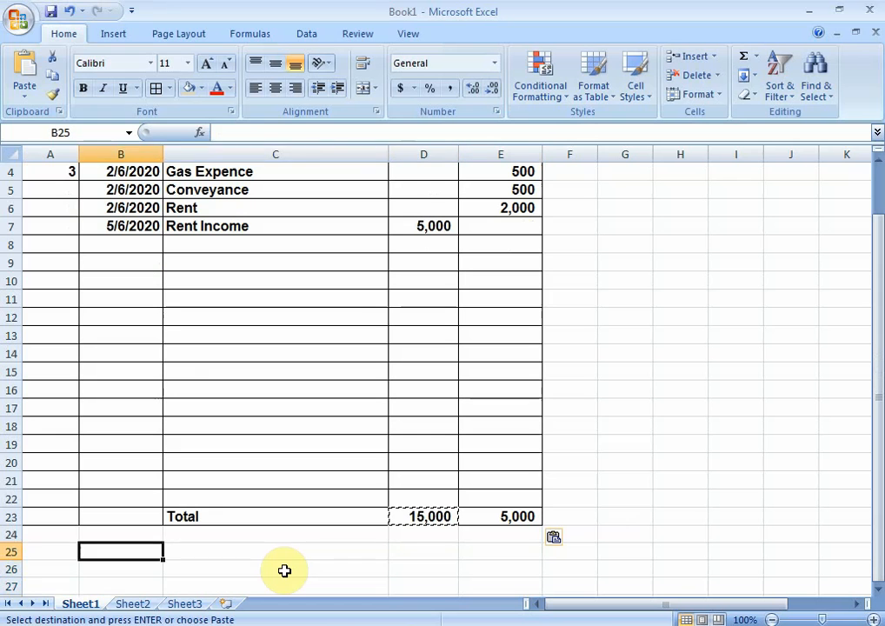
key(Right)
text(Bal)
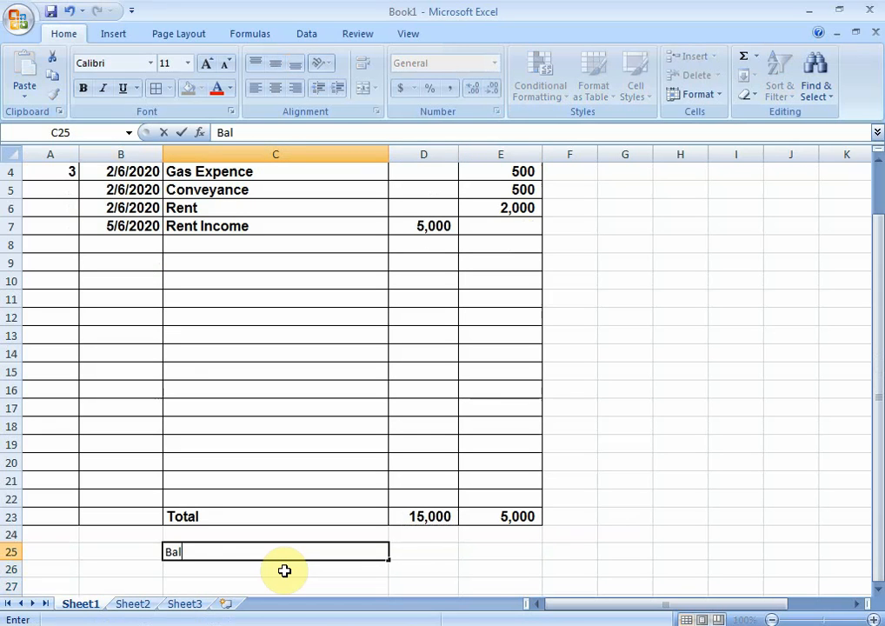
text(ance)
key(Tab)
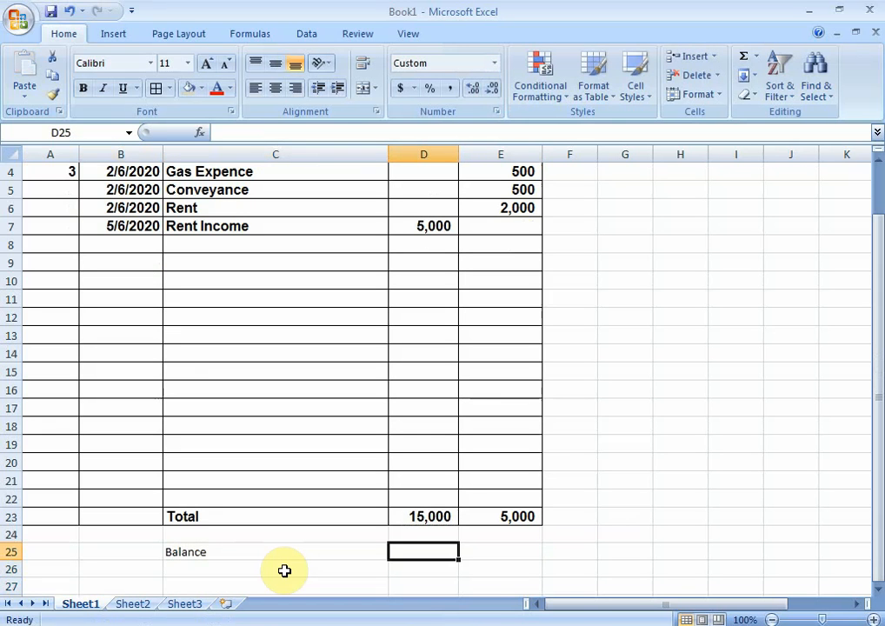
Step: Calculate the balance in cell D25 with the formula =SUM(D23-E23)
text(=sum()
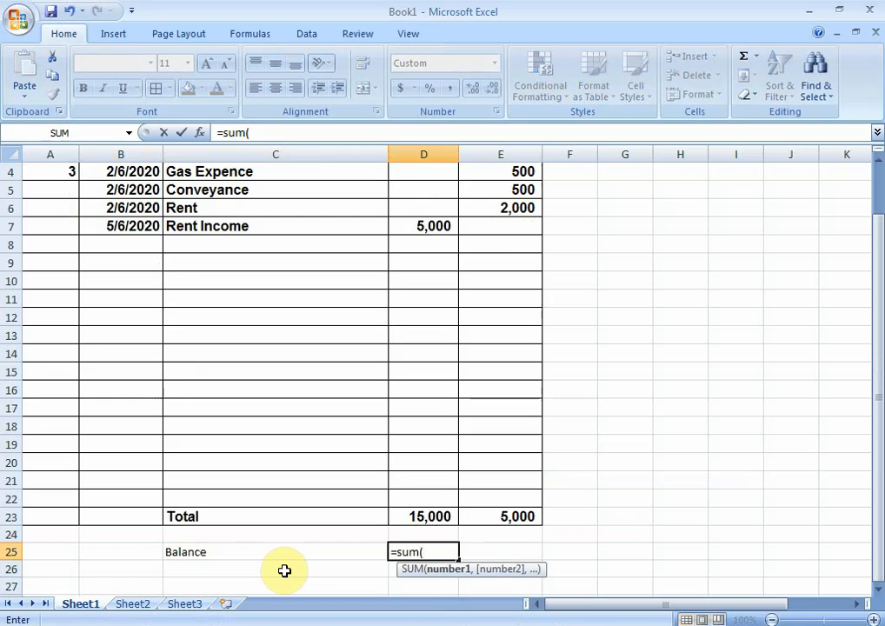
key(Up)
key(Up)
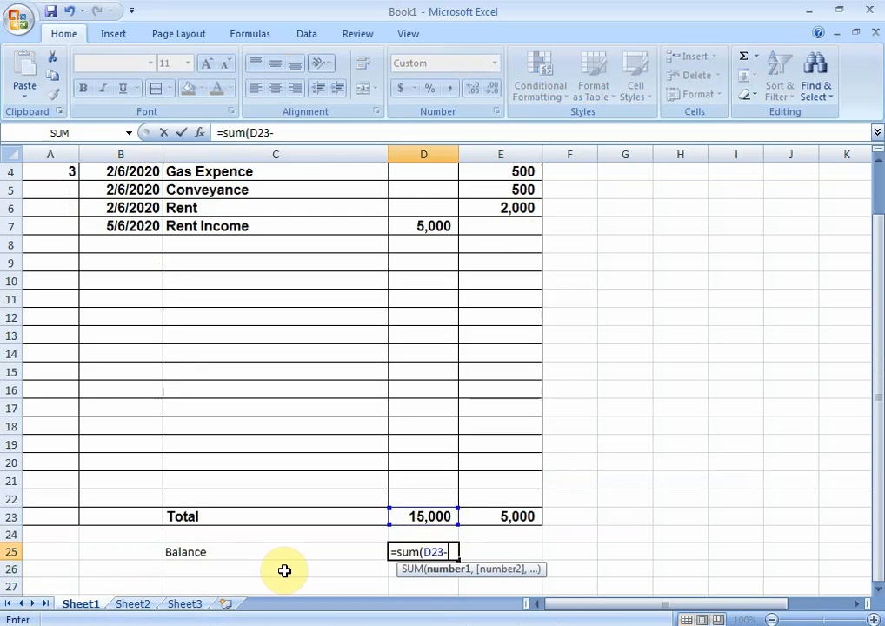
text(-)
key(Up)
key(Up)
key(Right)
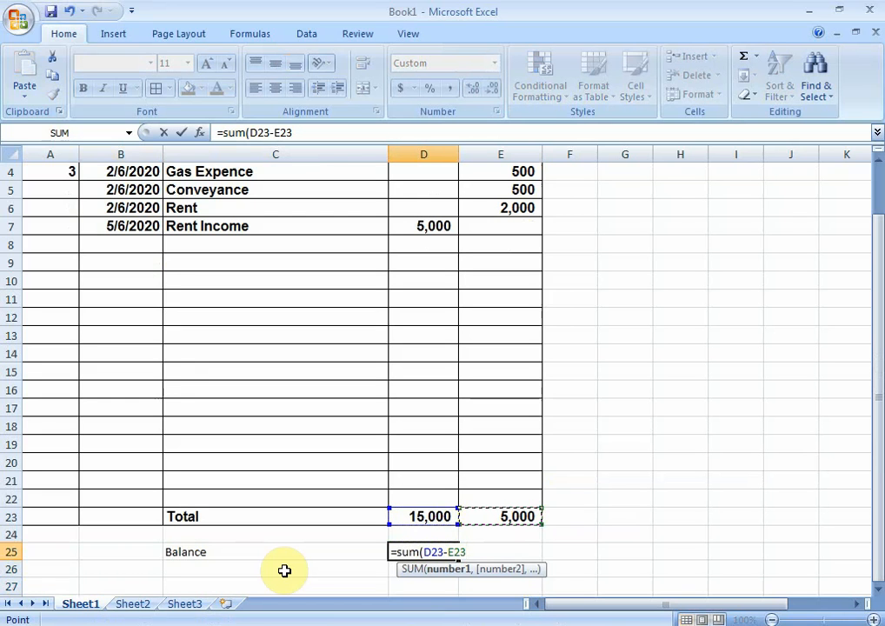
text())
key(Return)
key(Up)
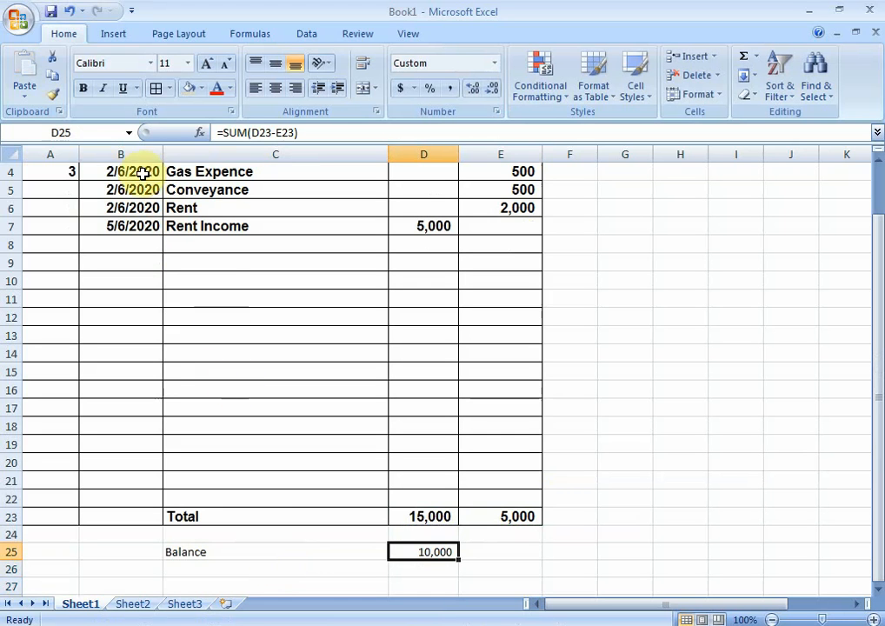
Step: Format the balance amount in D25 as bold Arial at size 12
click(84, 88)
click(204, 64)
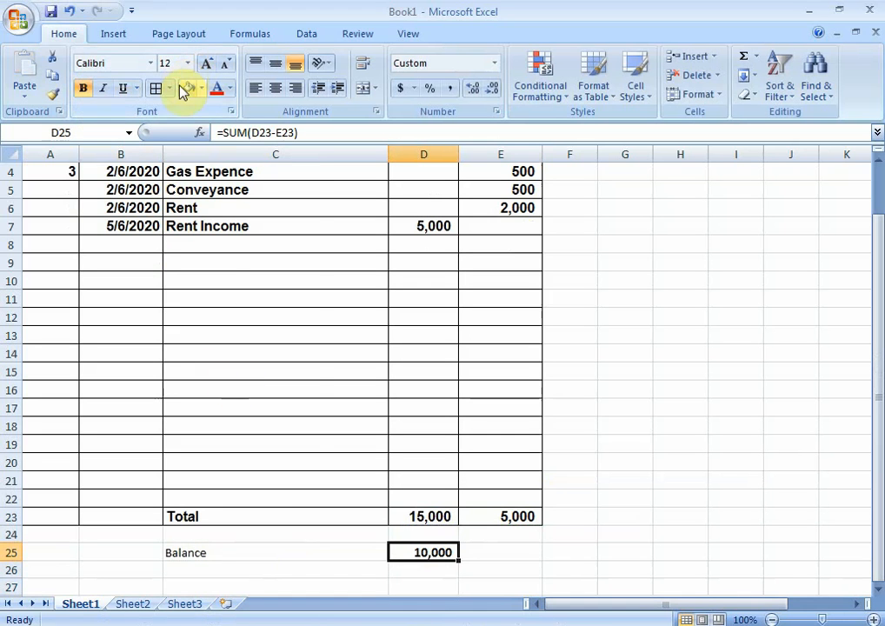
click(150, 66)
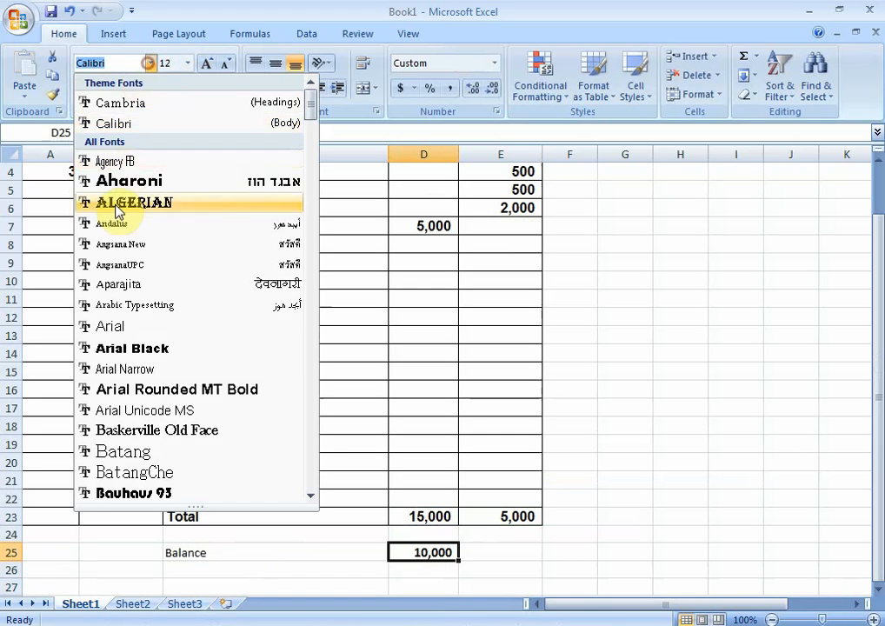
click(122, 323)
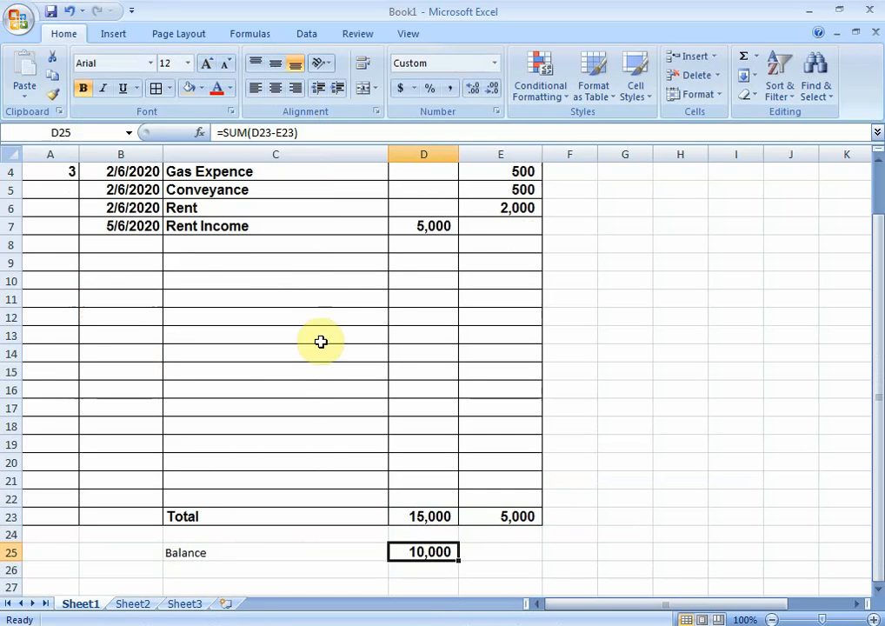
Step: Add a Rice entry in C8 with an expence of 200 in E8 and check the updated totals and balance
click(439, 243)
scroll(261, 262, up, 1)
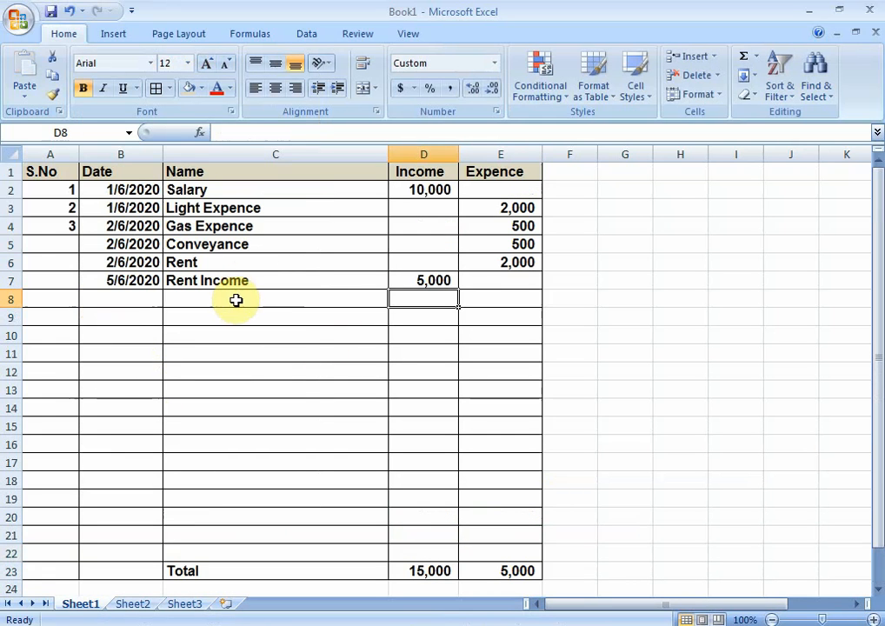
click(234, 300)
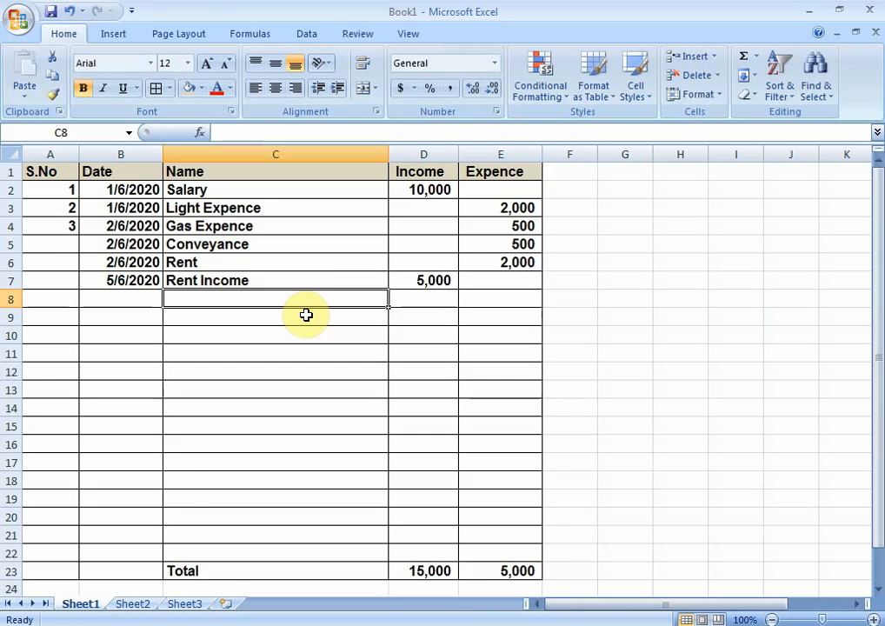
scroll(306, 314, down, 2)
scroll(301, 337, up, 2)
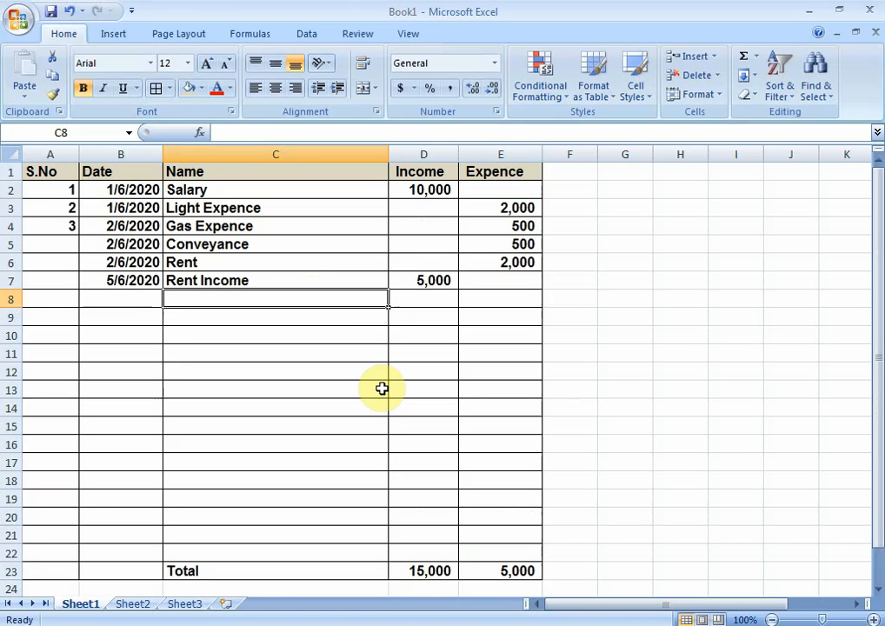
key(Up)
key(Down)
text(R)
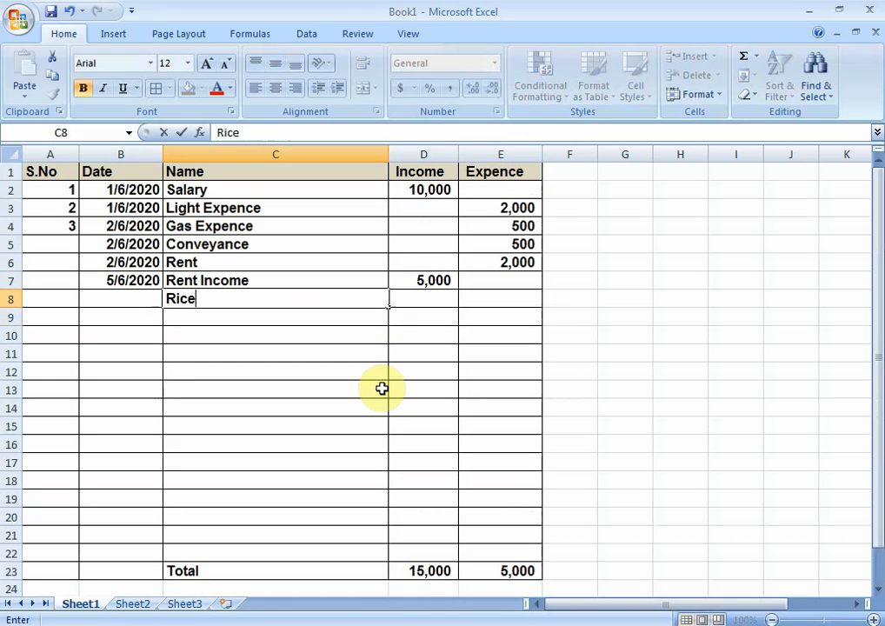
key(Tab)
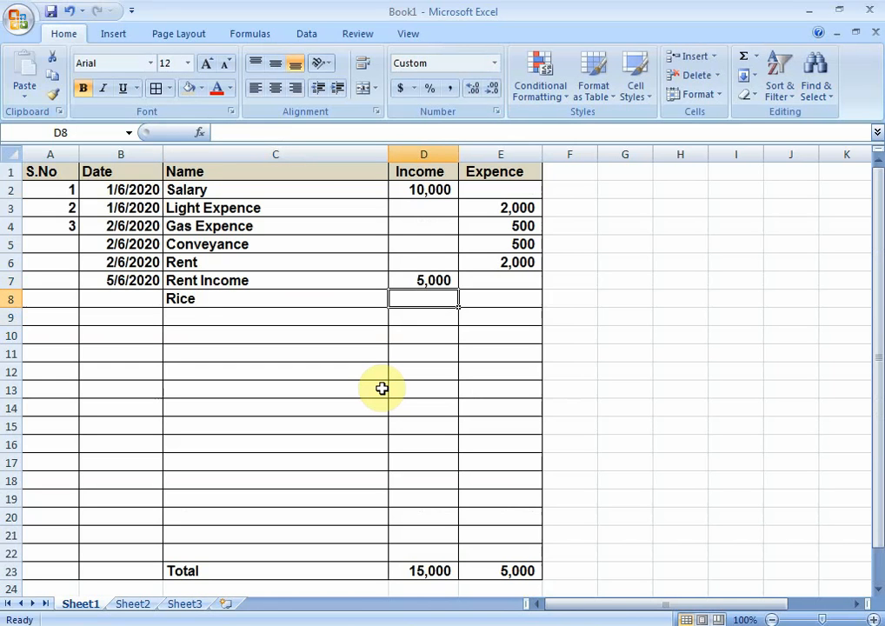
key(Tab)
text(200)
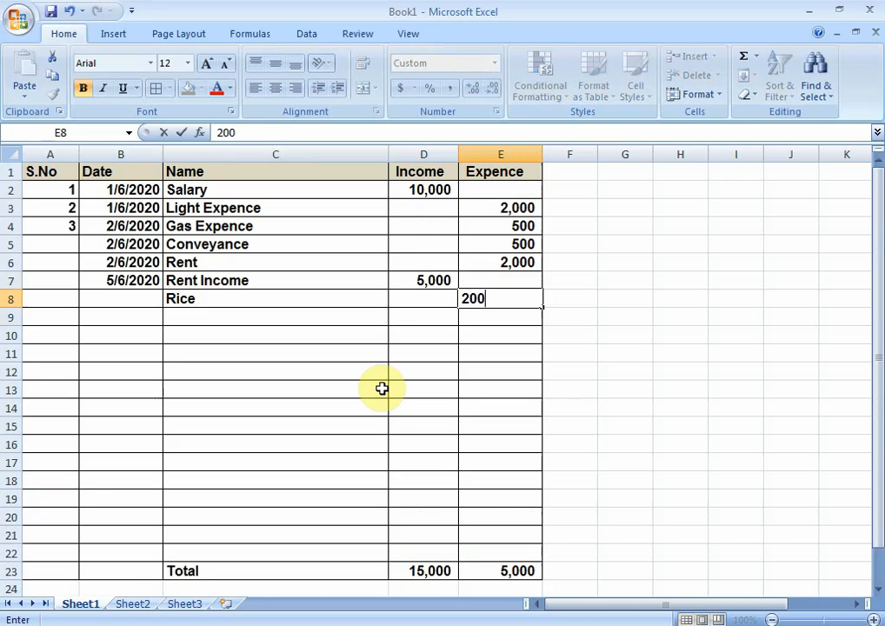
key(Return)
key(Down)
key(Down)
key(Down)
key(Down)
key(Down)
key(Down)
key(Down)
key(Down)
key(Down)
key(Down)
key(Down)
key(Down)
key(Down)
key(Down)
key(Down)
key(Down)
key(Down)
key(Down)
key(Down)
key(Down)
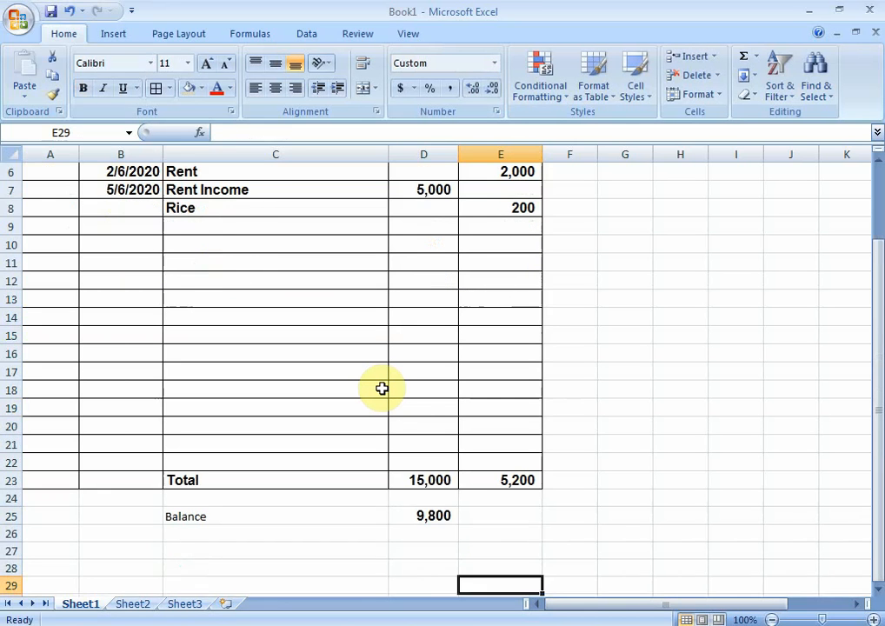
Step: Examine the balance formula in cell D25
key(Up)
key(Up)
key(Up)
key(Up)
key(Left)
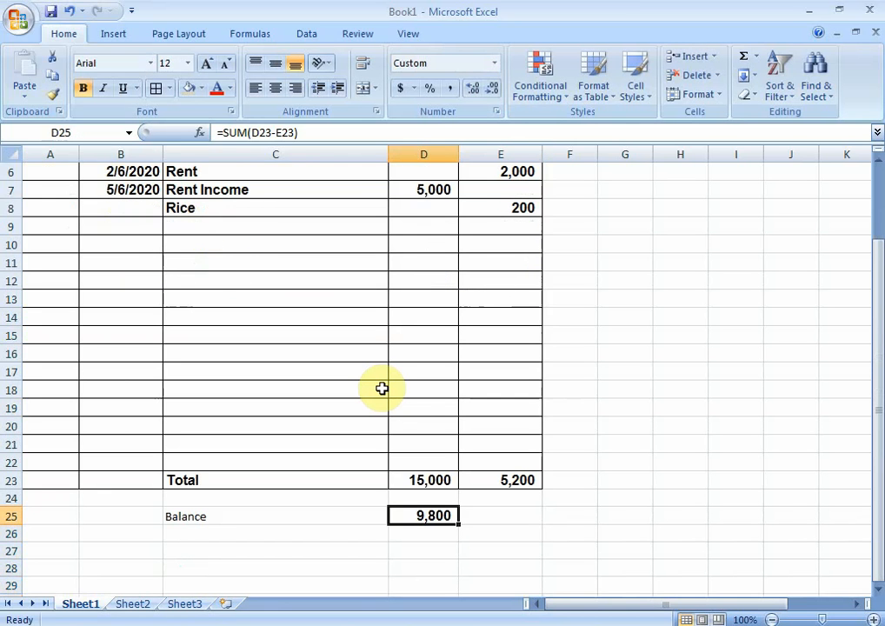
Step: Widen column F and enter the heading "Balance" in cell F1, next to the Expence heading
scroll(381, 388, up, 2)
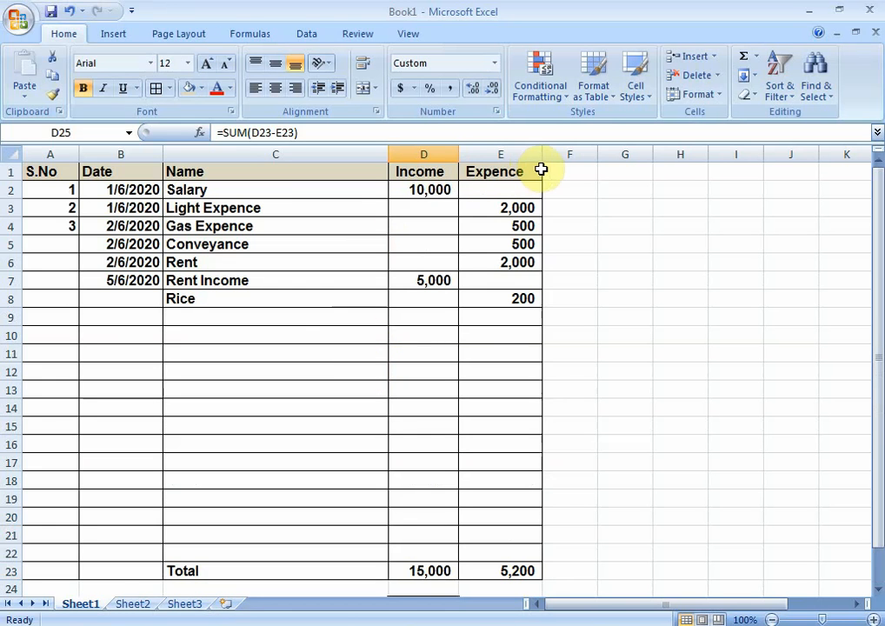
drag(597, 153, 638, 153)
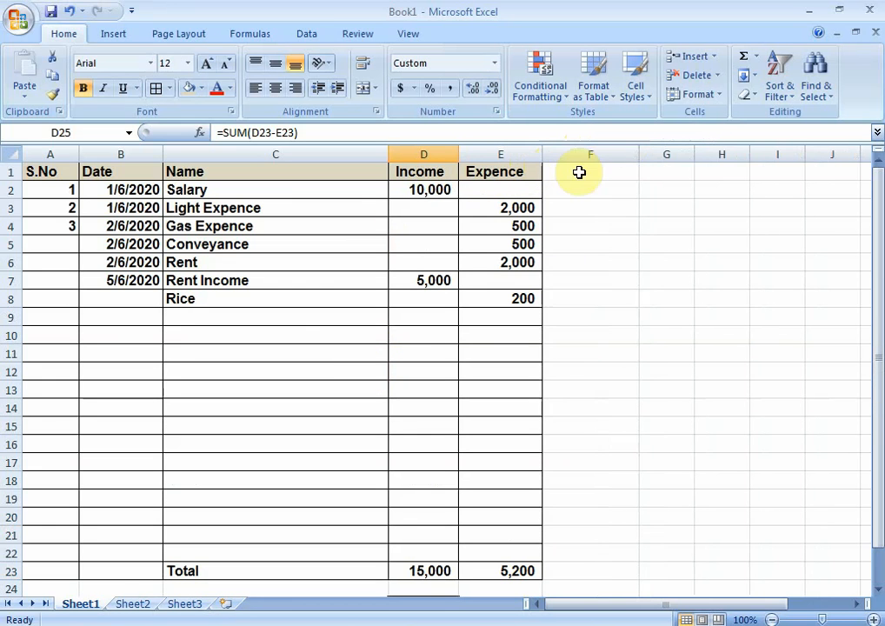
click(573, 171)
text(Bas)
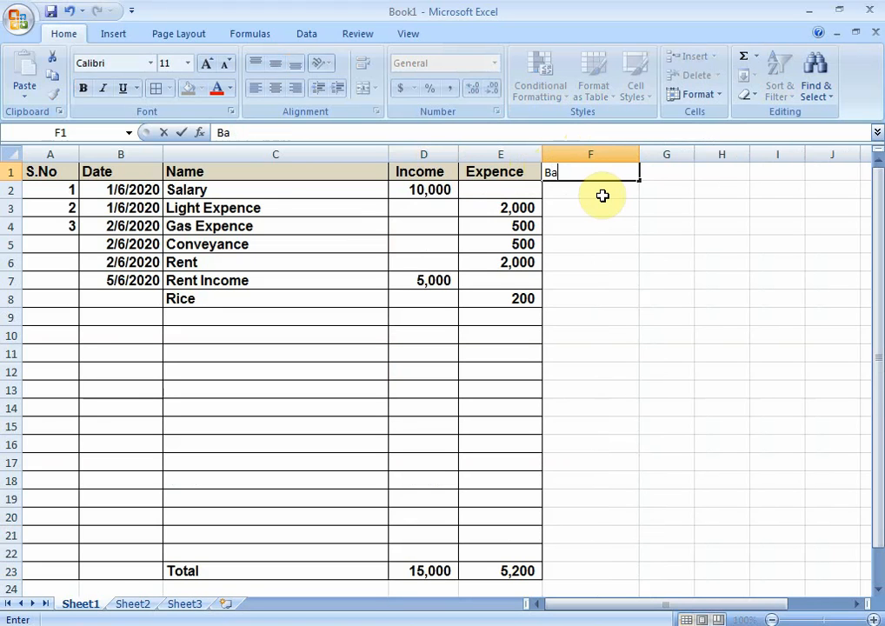
key(Return)
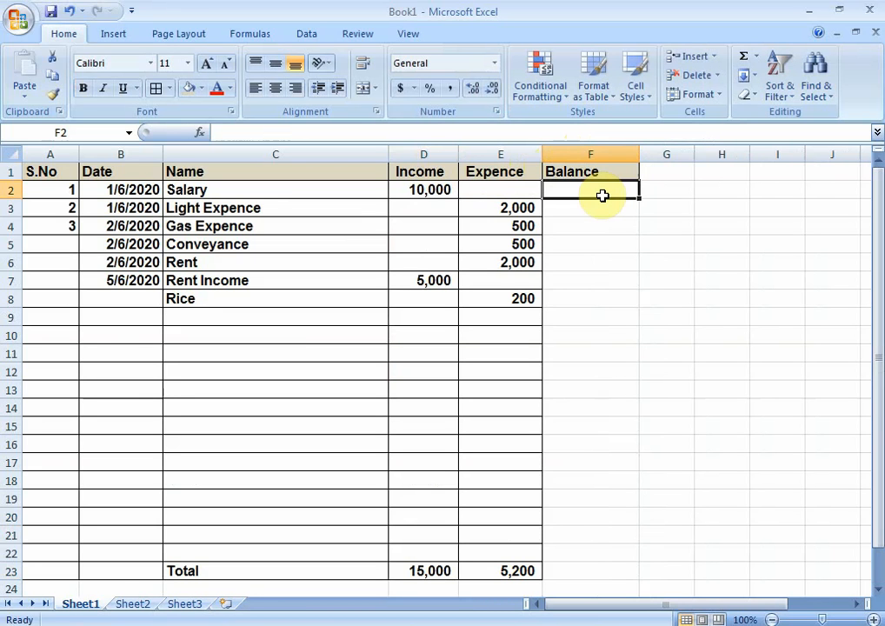
Step: Calculate the first row's balance in cell F2 with the formula =SUM(D2-E2)
text(=)
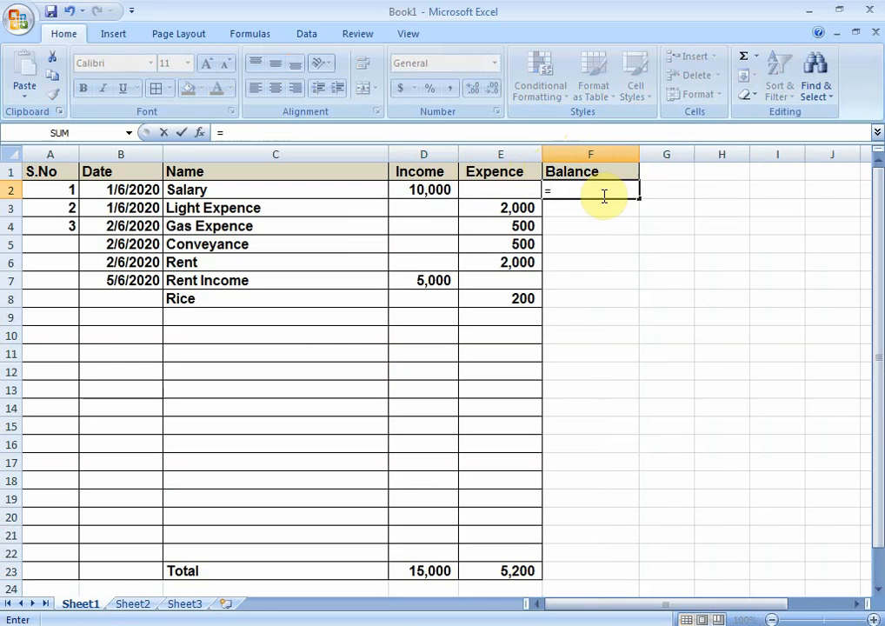
text(sum()
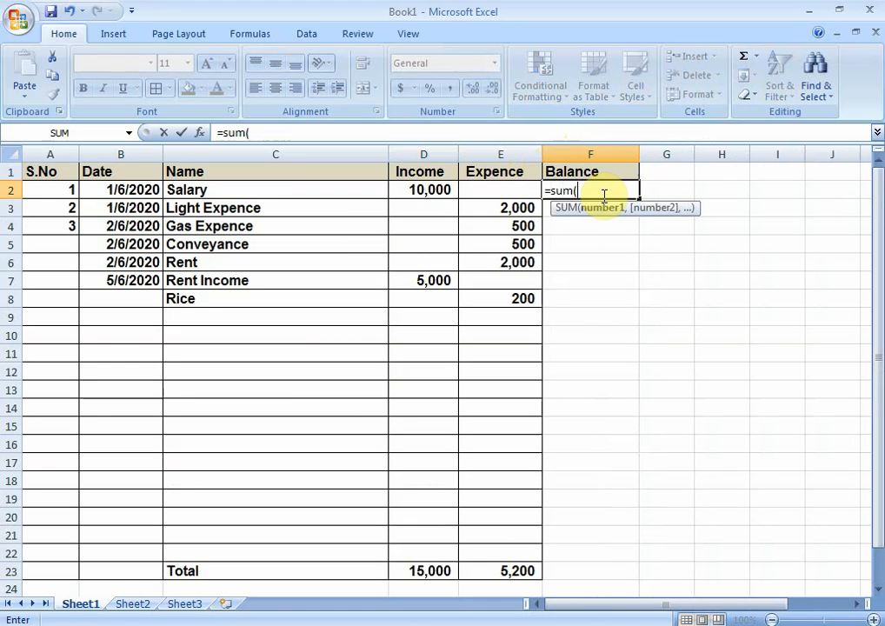
key(Left)
key(Left)
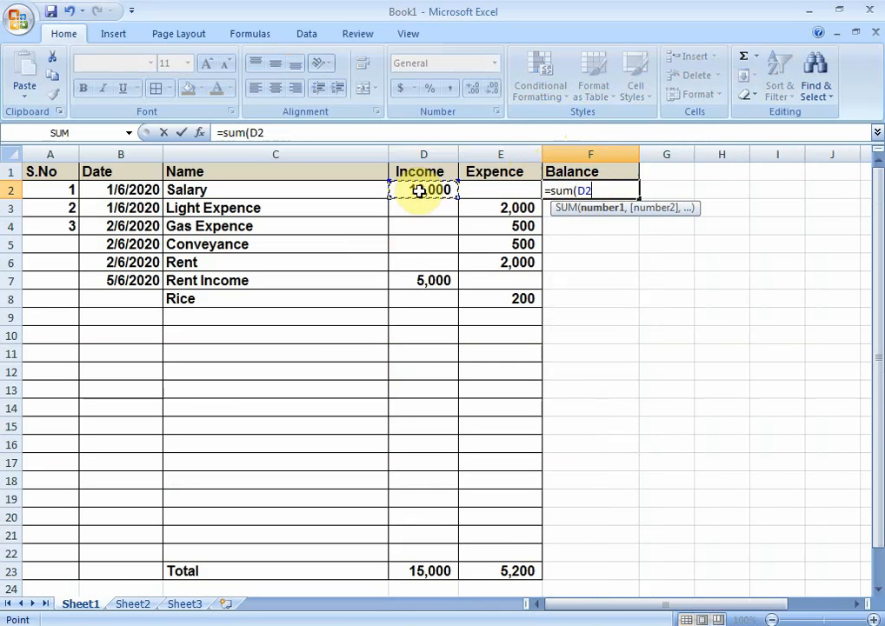
text(-)
key(Left)
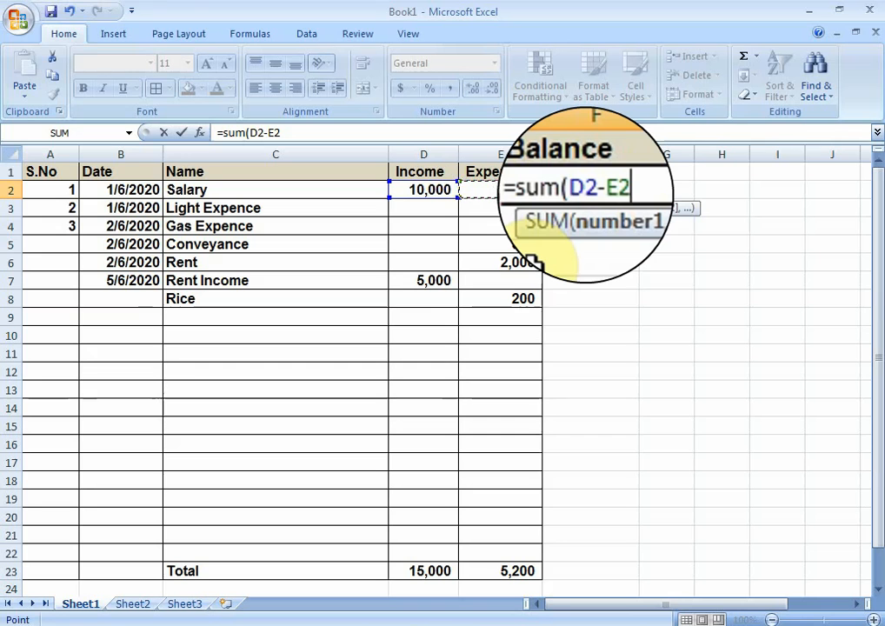
text())
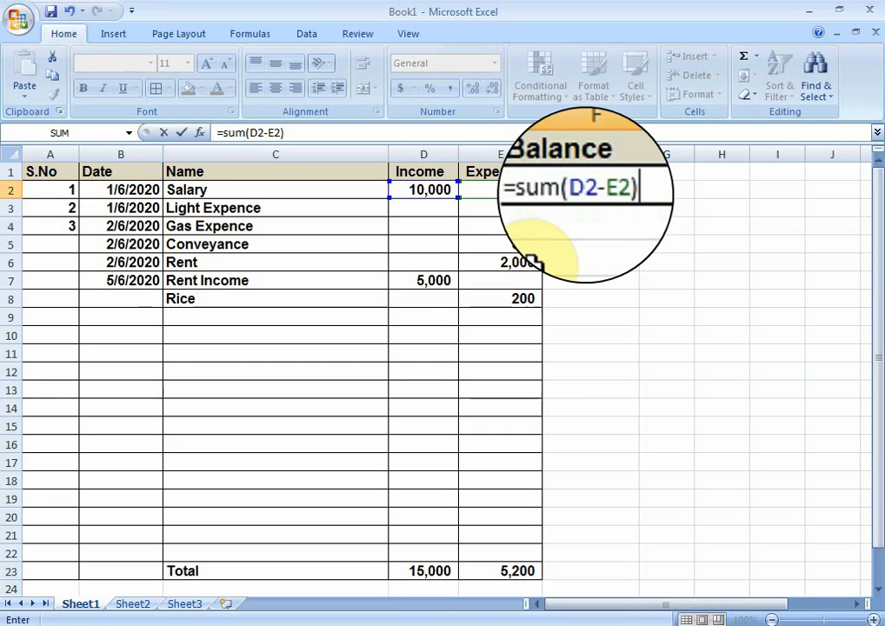
key(Return)
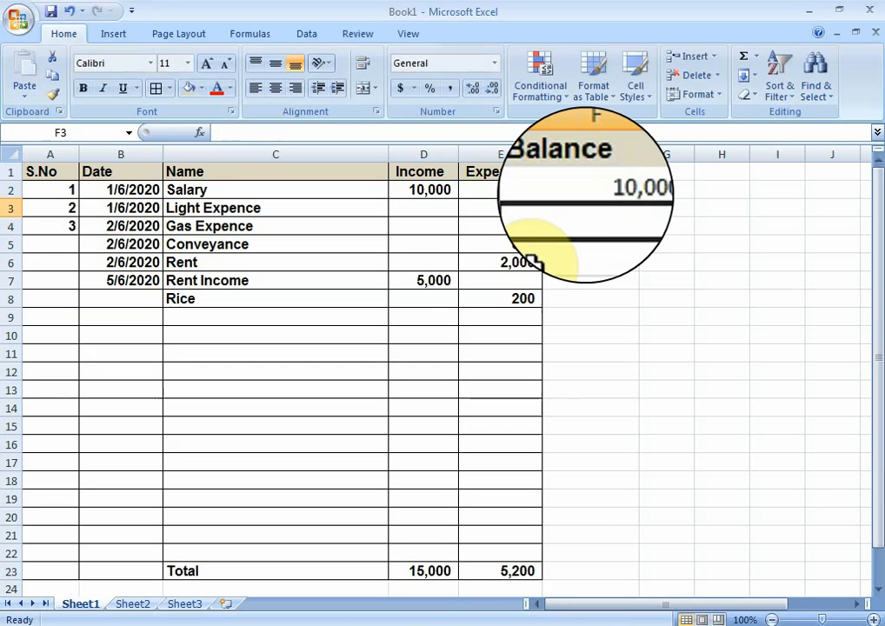
Step: Calculate the running balance in cell F3 with the formula =SUM(F2+D3-E3)
text(=)
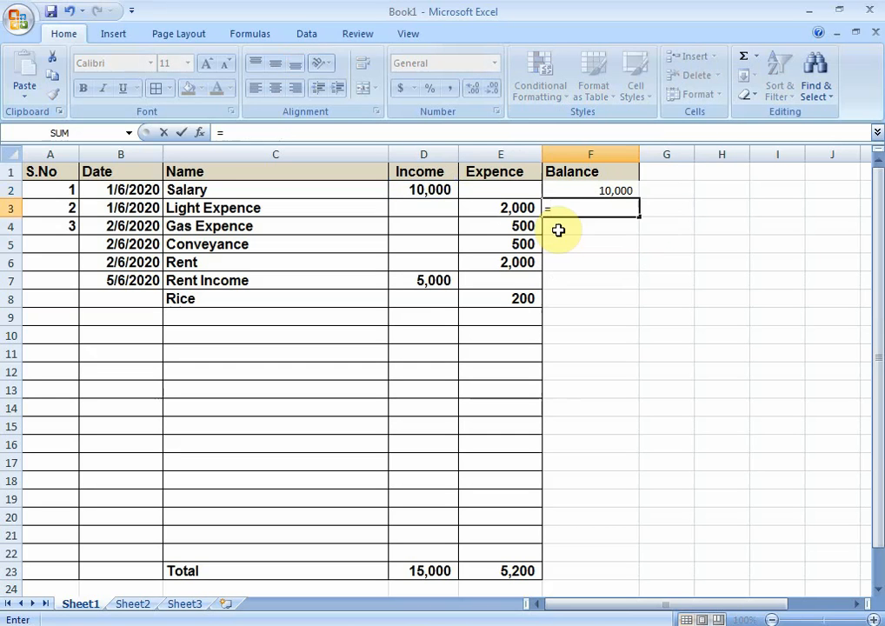
text(sum)
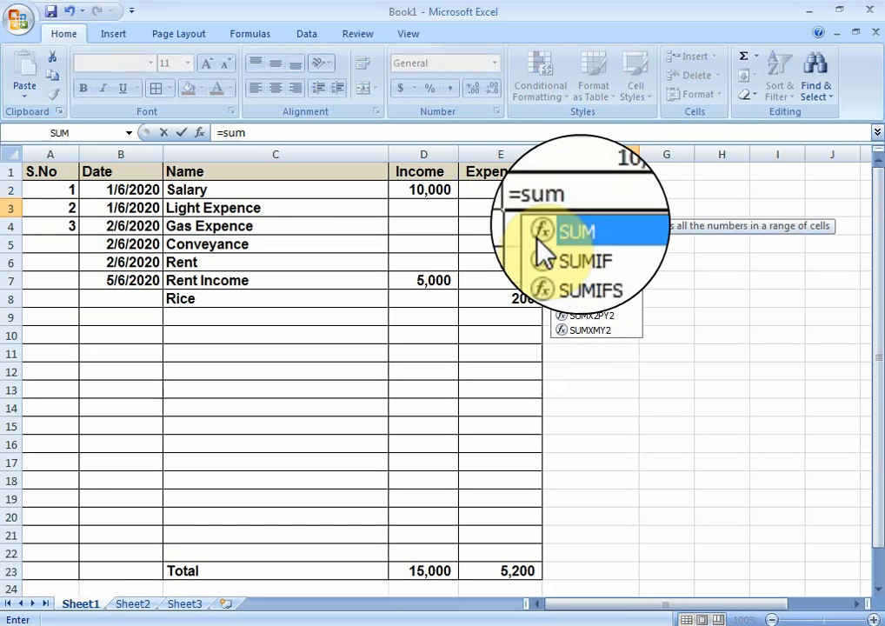
double_click(561, 227)
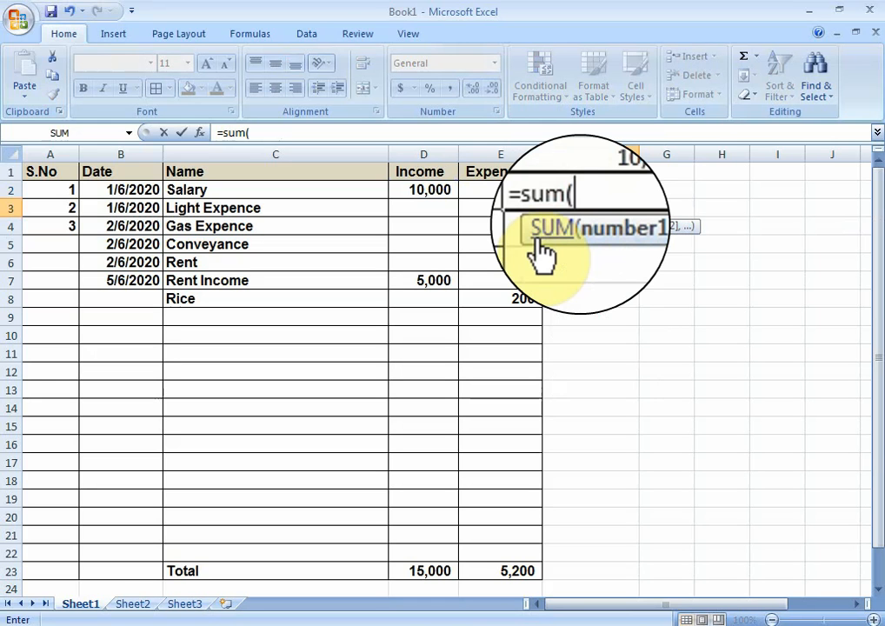
click(594, 157)
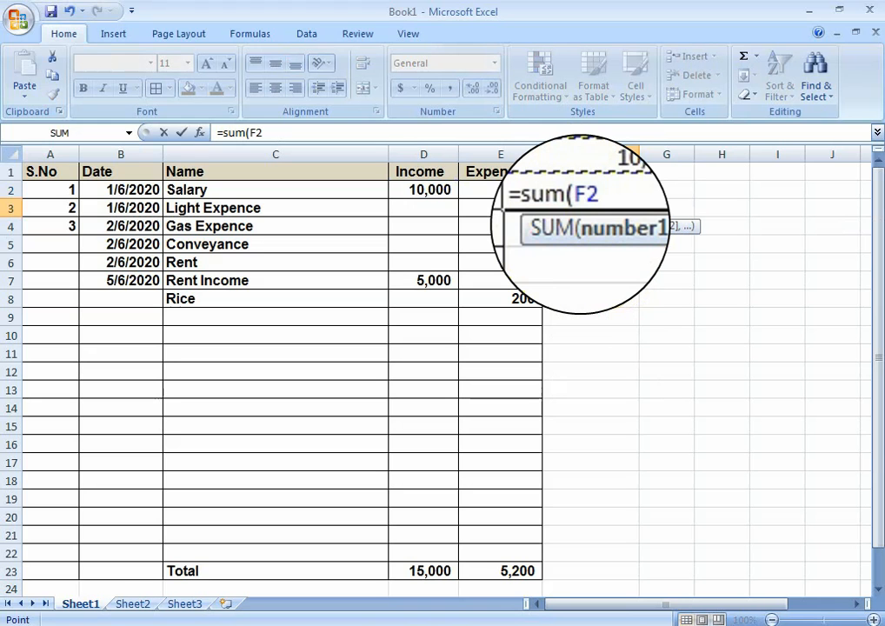
text(+)
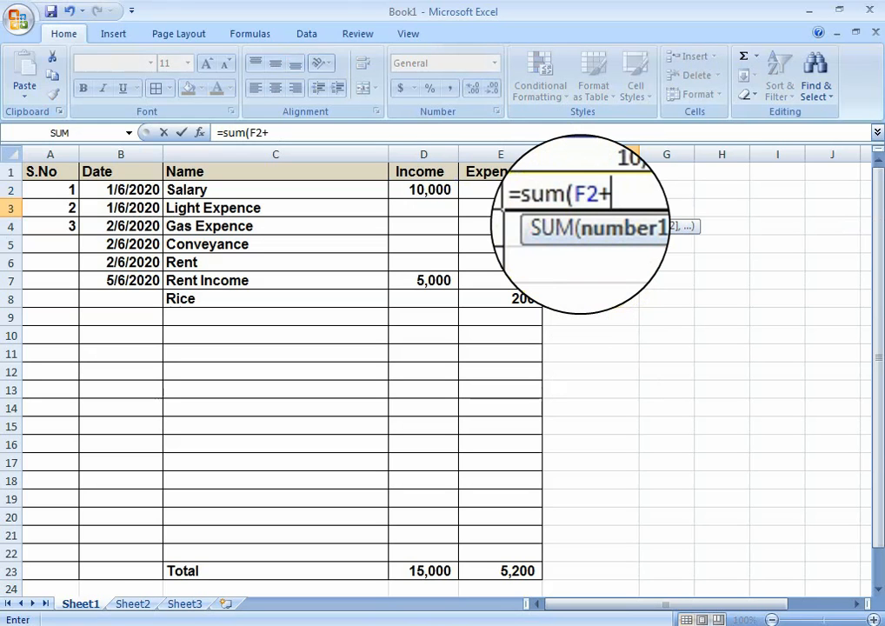
click(427, 207)
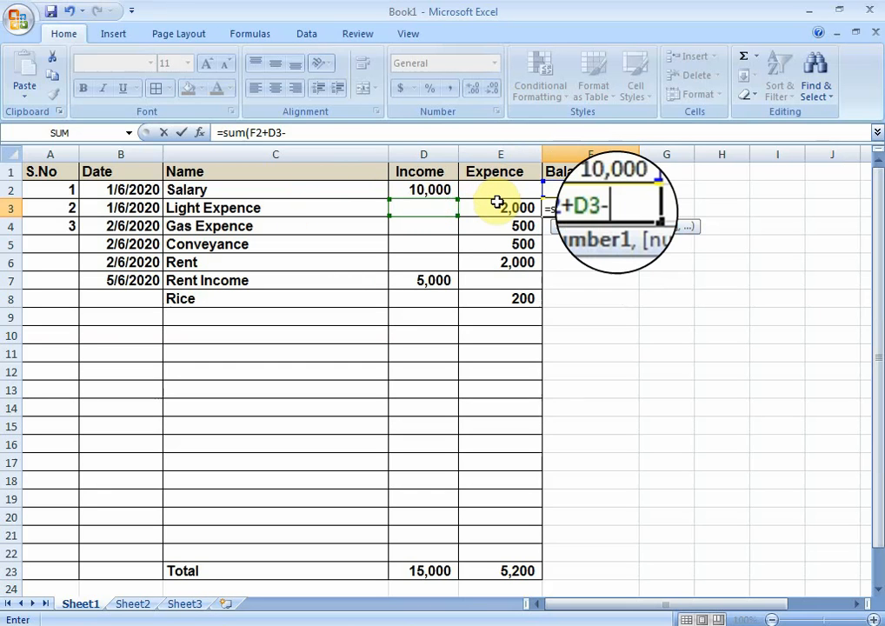
text(-)
click(497, 207)
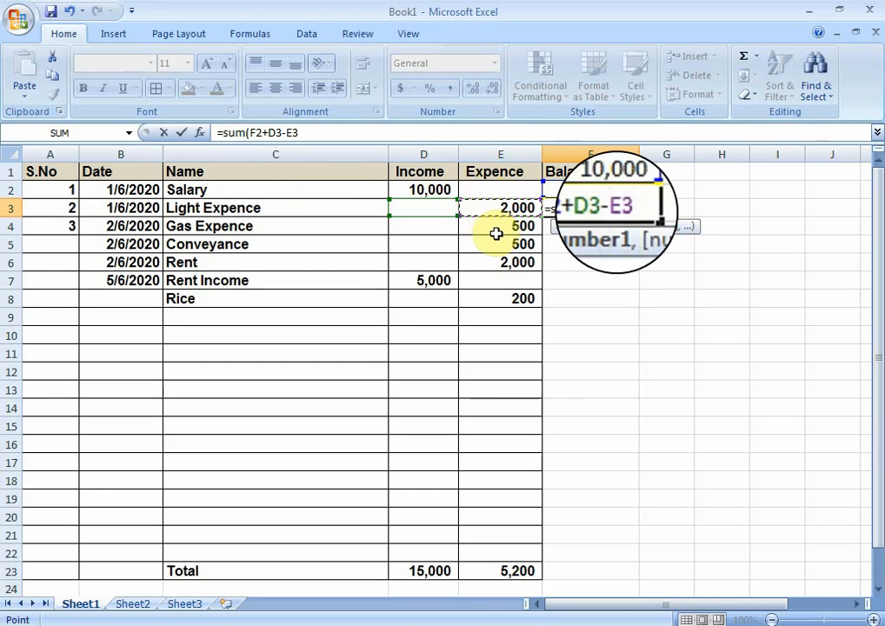
text())
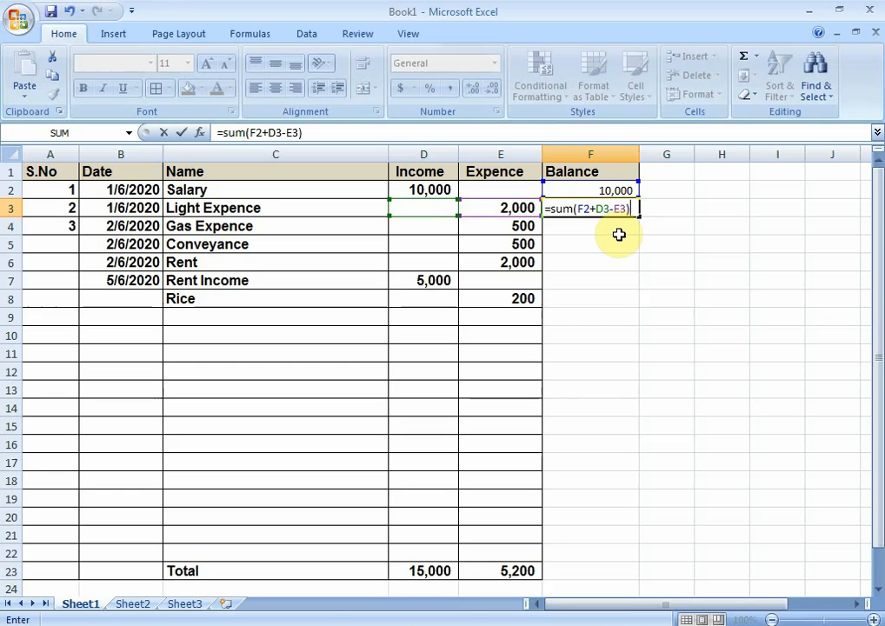
key(Return)
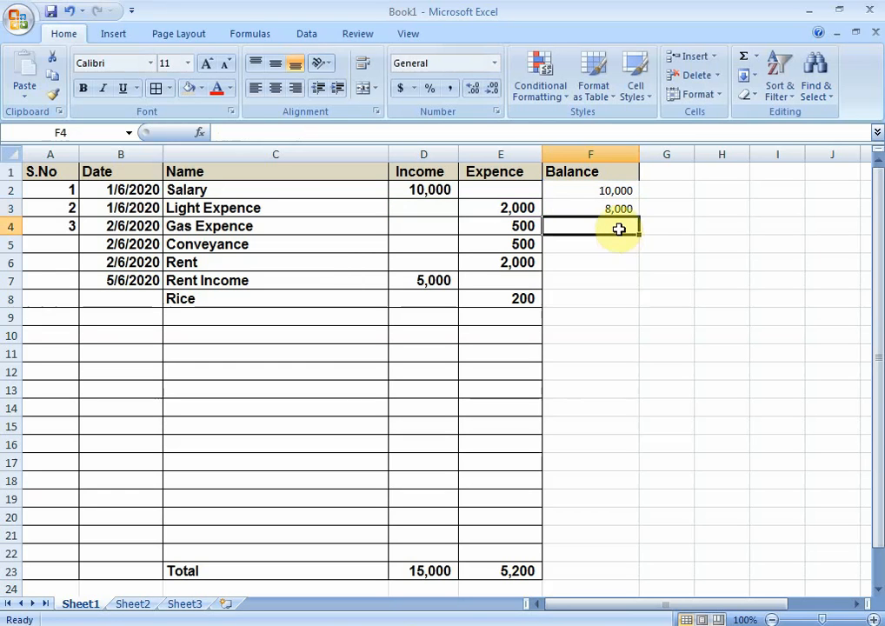
Step: Fill the running balance formula from F3 down to F22 and compare the last balance with the one in D25
click(621, 209)
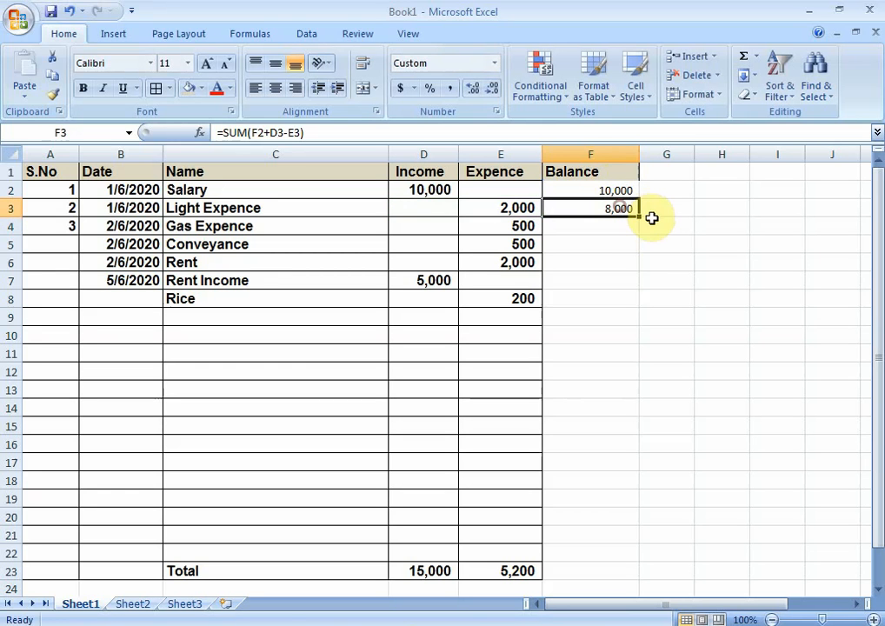
drag(639, 216, 625, 565)
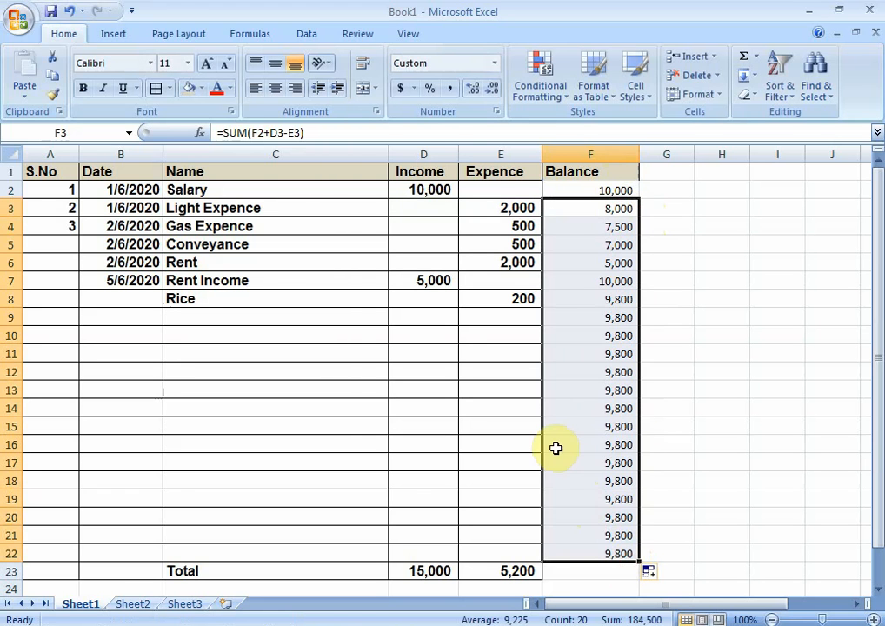
scroll(549, 412, down, 2)
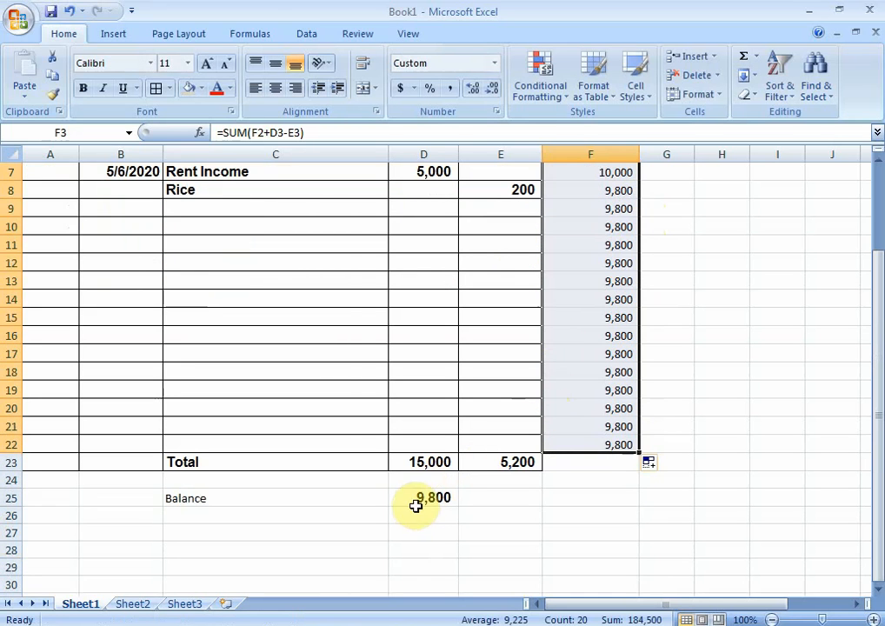
scroll(610, 393, up, 2)
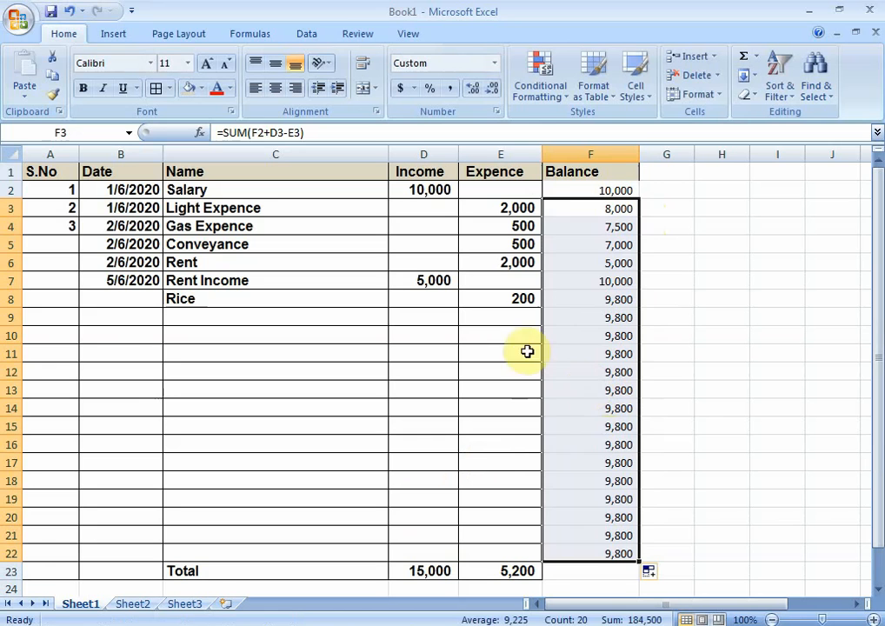
Step: Apply borders to all cells of the Balance column range F1:F23 and make its amounts bold
drag(589, 175, 596, 576)
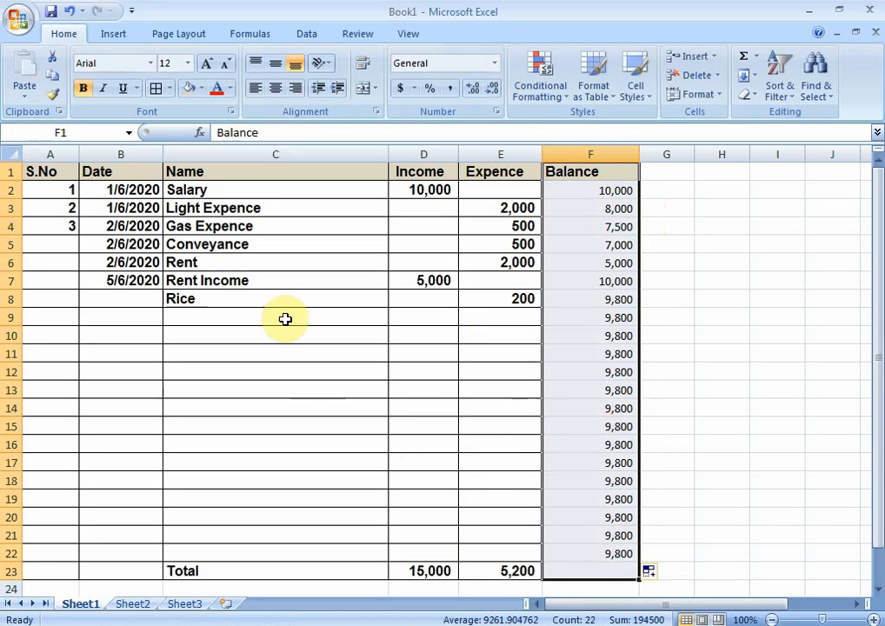
click(156, 89)
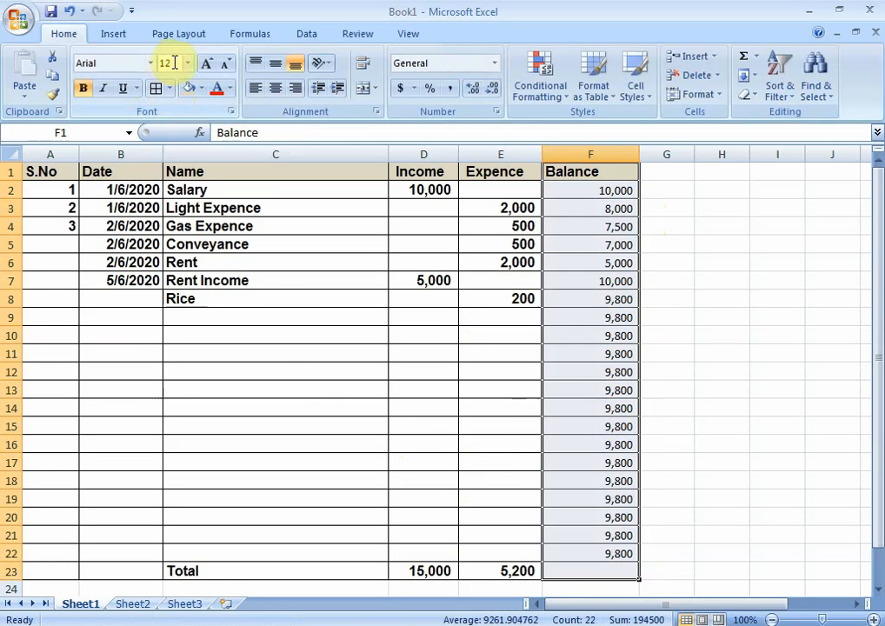
click(116, 63)
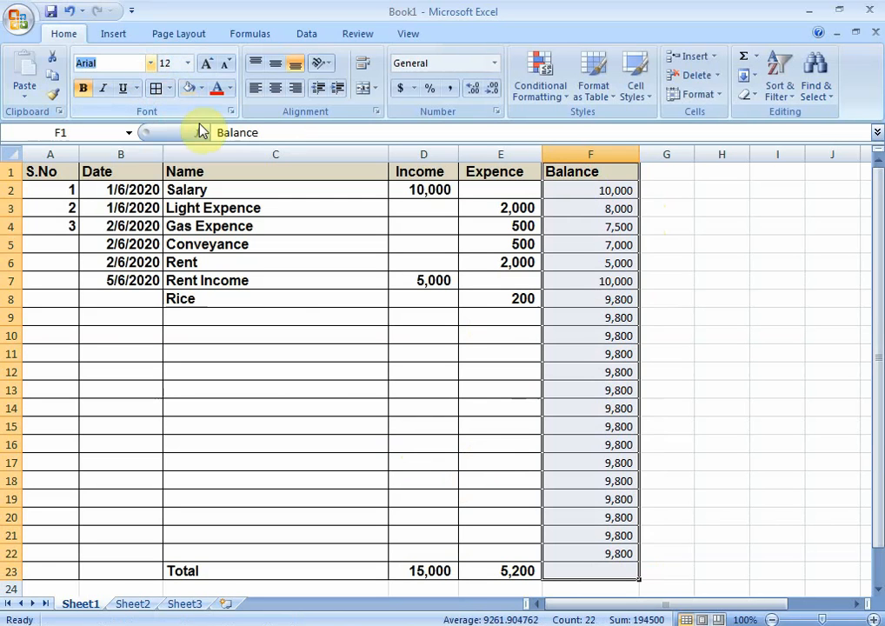
click(84, 88)
click(85, 88)
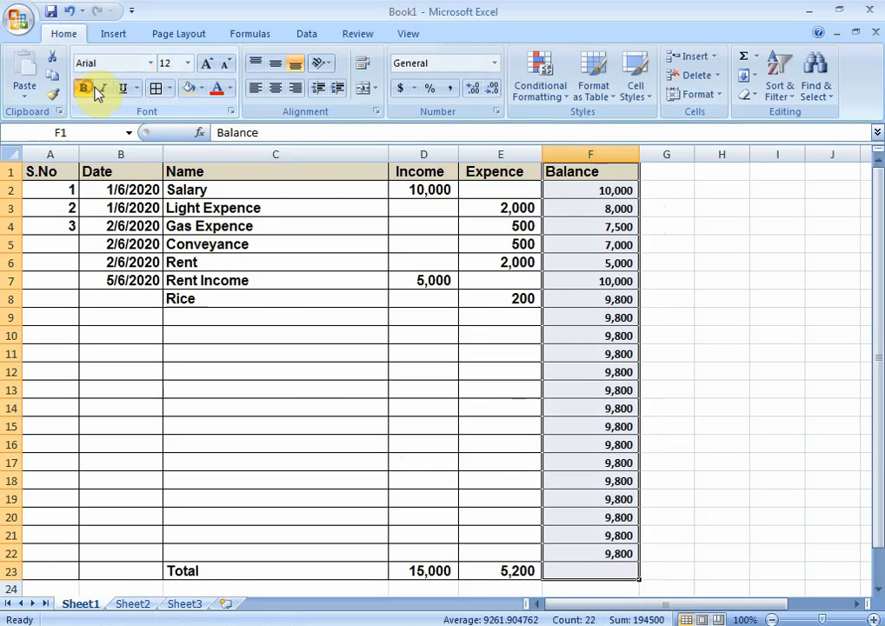
click(507, 213)
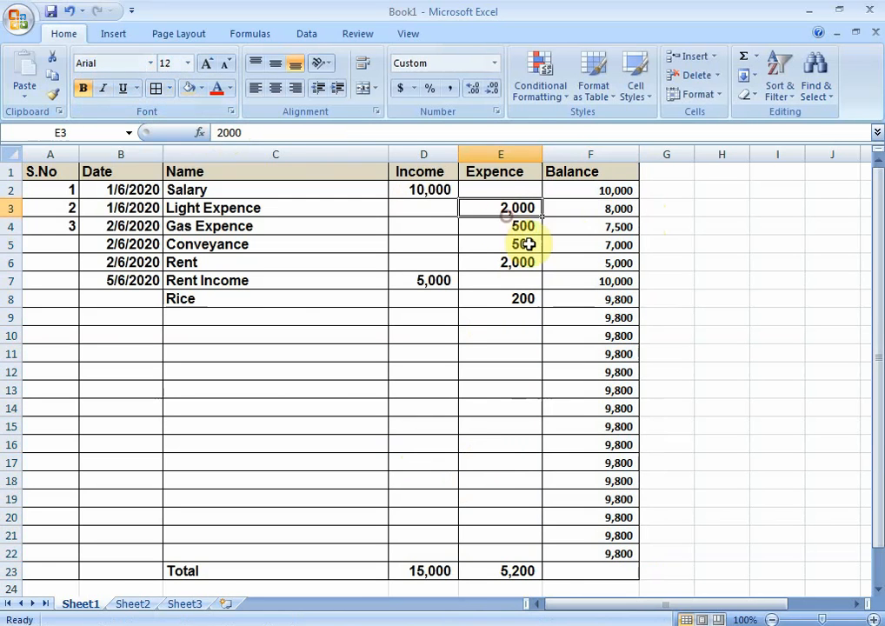
drag(589, 172, 606, 567)
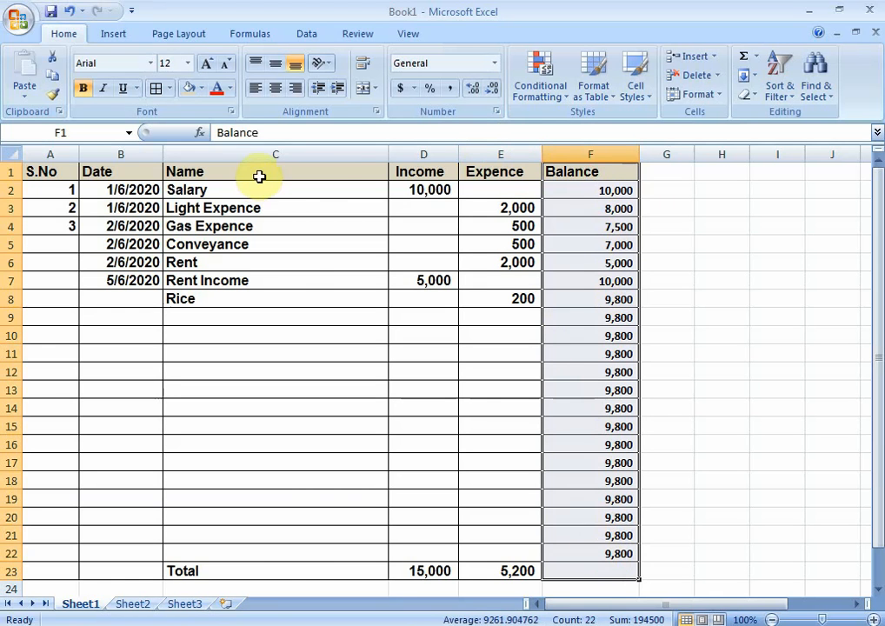
Step: Fit the width of the Name column to its contents and review the finished sheet
double_click(388, 154)
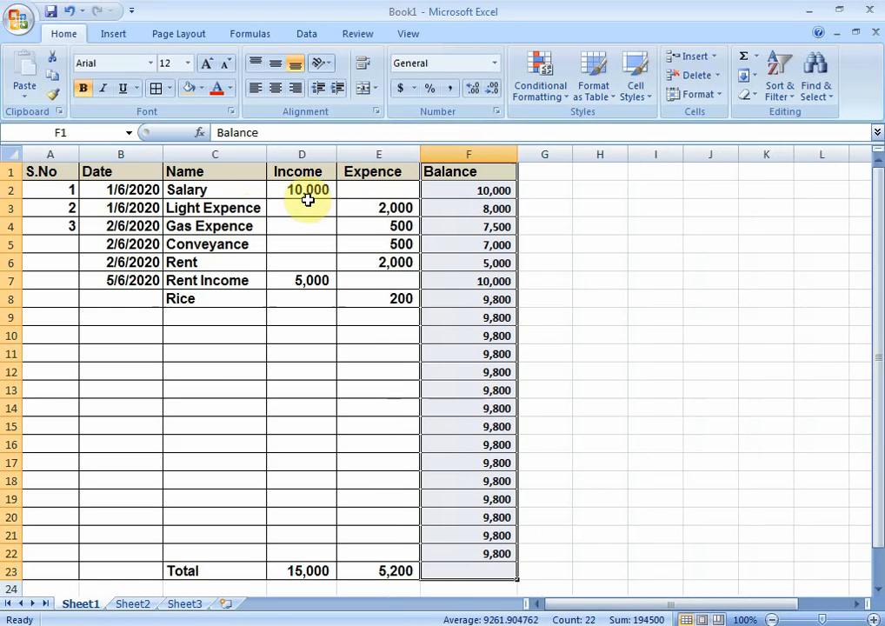
scroll(291, 252, down, 1)
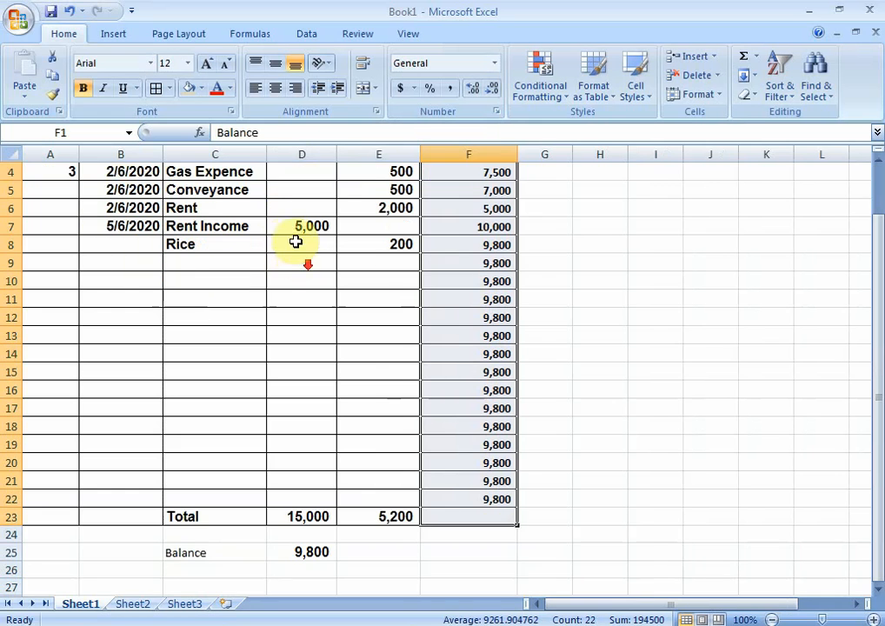
scroll(290, 248, up, 1)
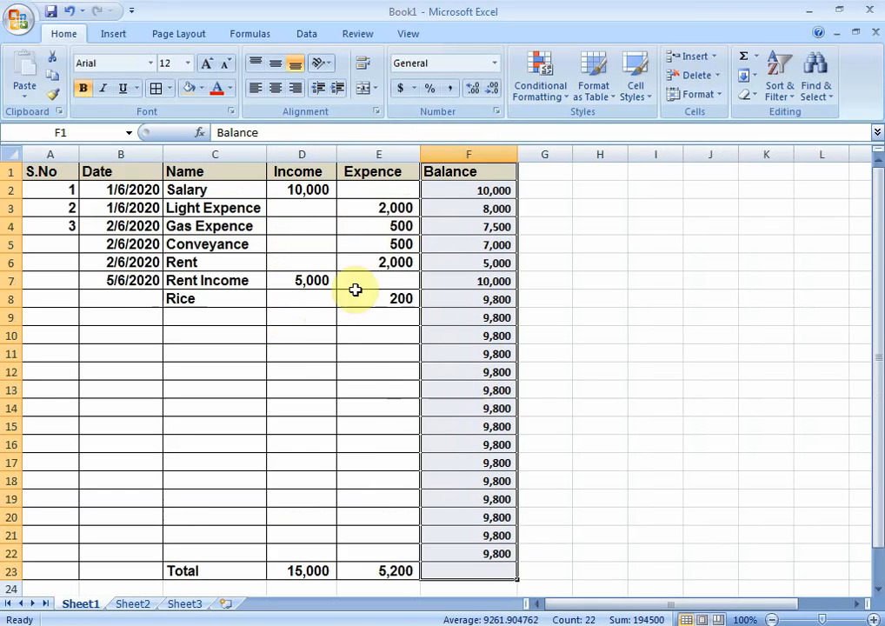
scroll(321, 330, down, 3)
scroll(339, 417, up, 3)
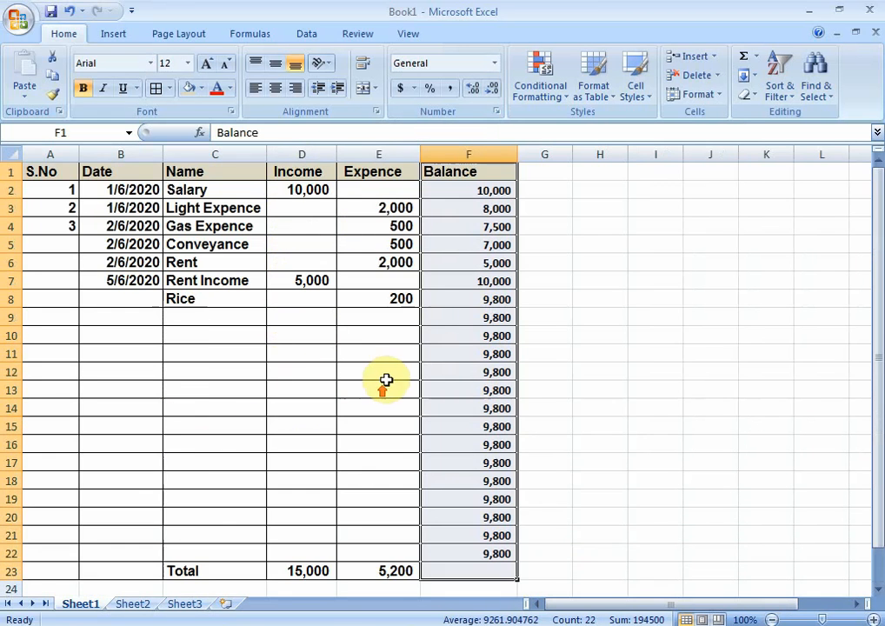
click(564, 207)
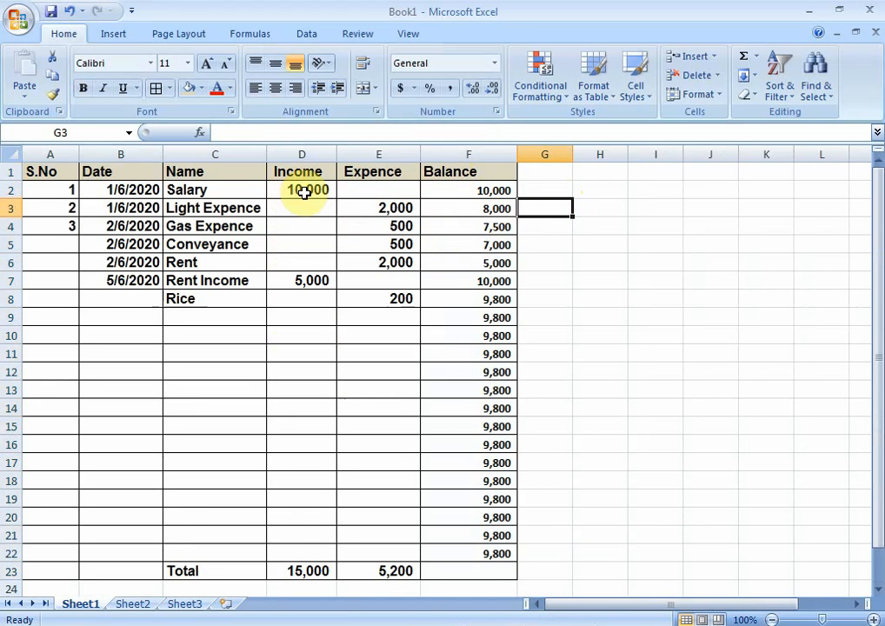
Step: Try extending the running balance formula from F22 into the Total row at F23, and clear F23 again
scroll(362, 356, down, 1)
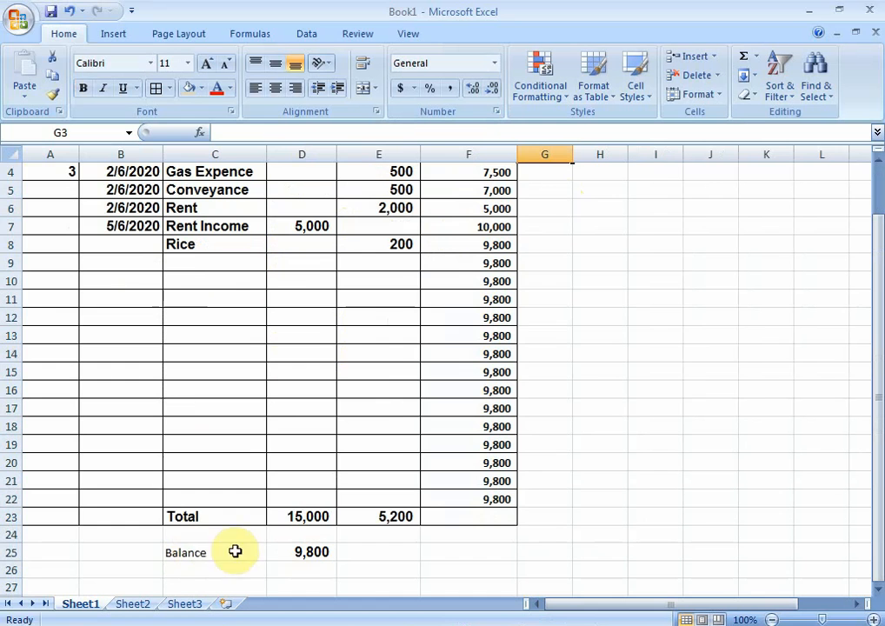
scroll(374, 443, up, 1)
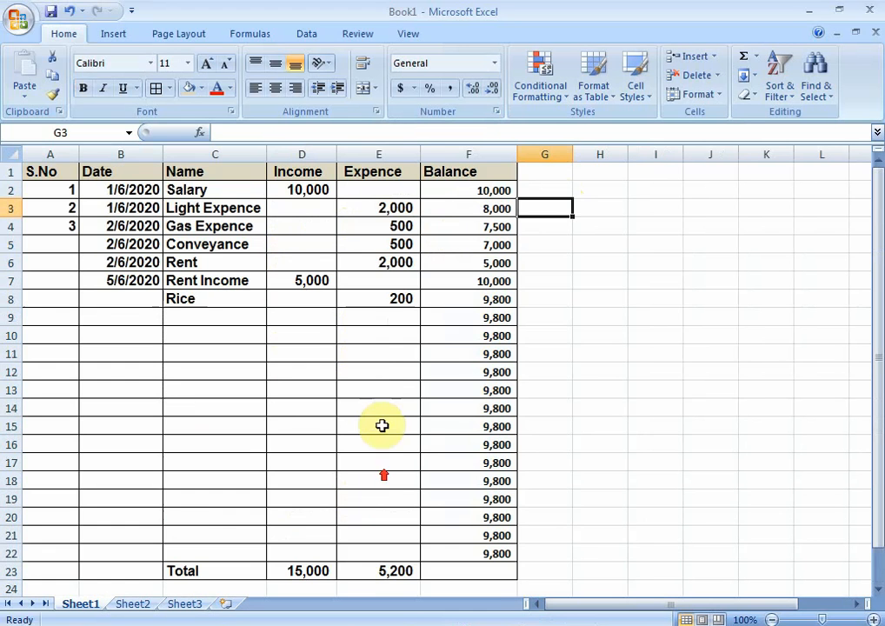
scroll(348, 470, down, 1)
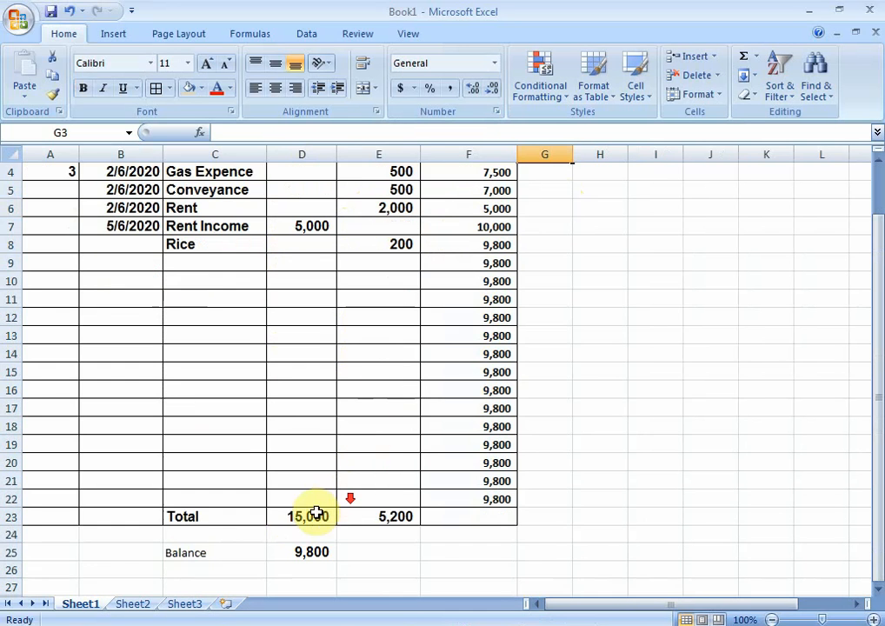
scroll(313, 502, up, 1)
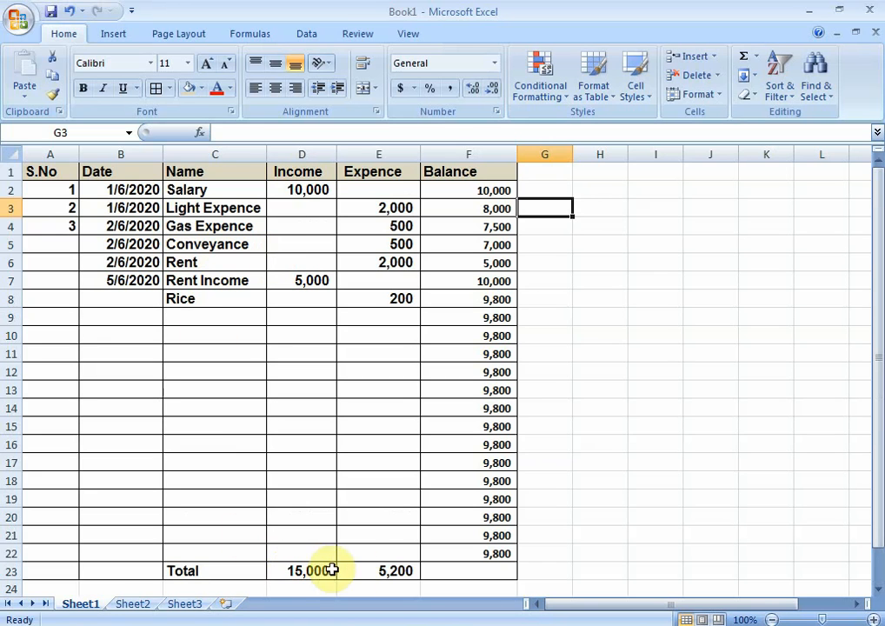
click(469, 572)
click(502, 553)
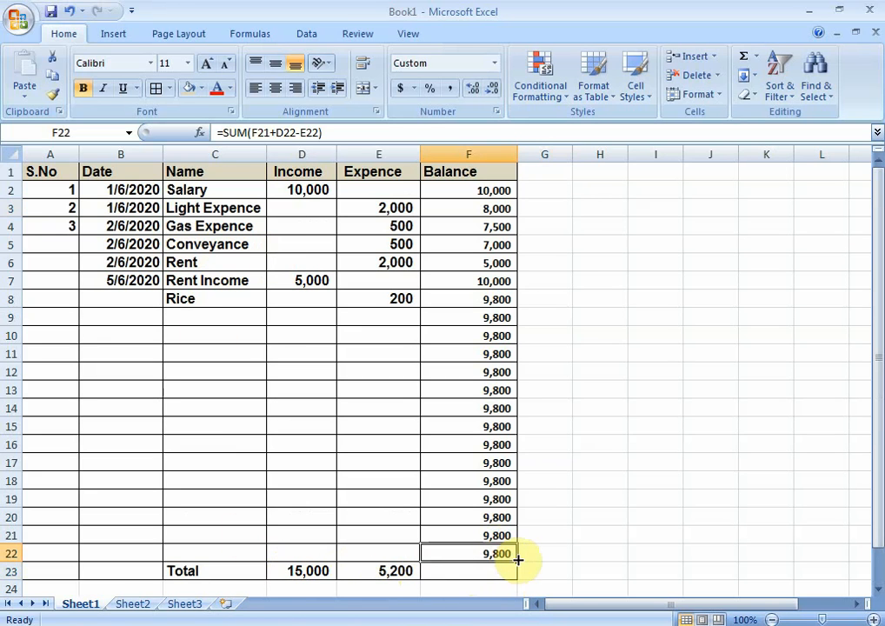
drag(518, 560, 513, 576)
click(458, 573)
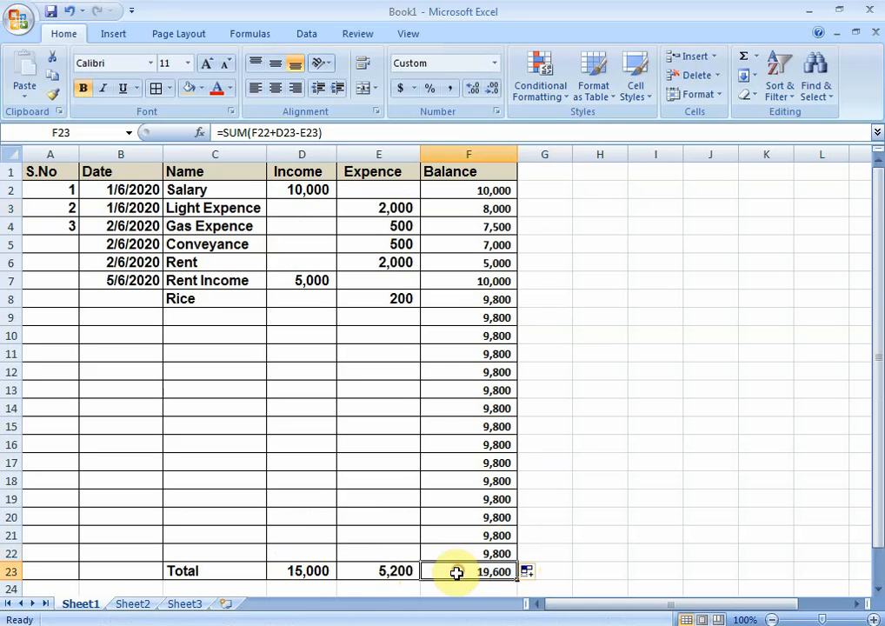
key(Delete)
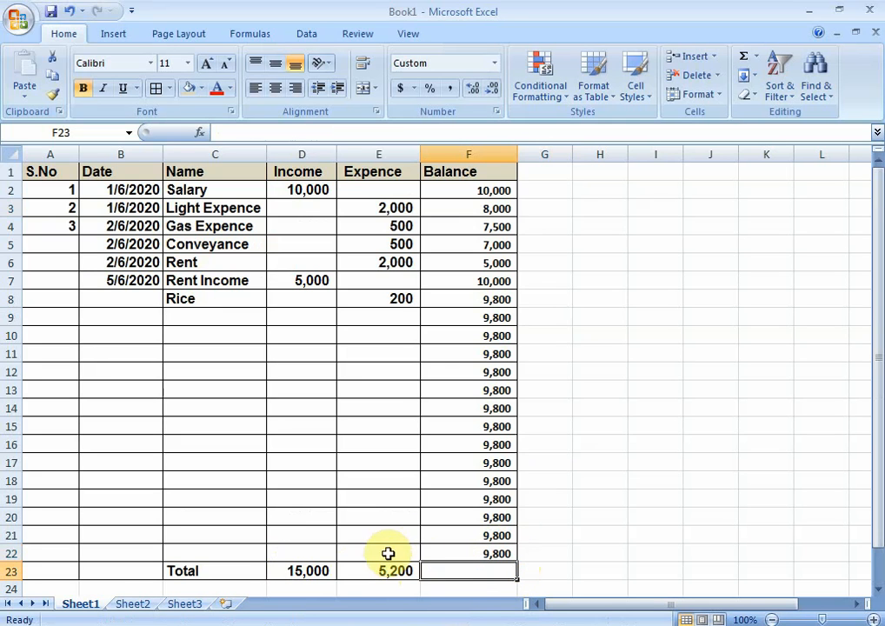
click(480, 554)
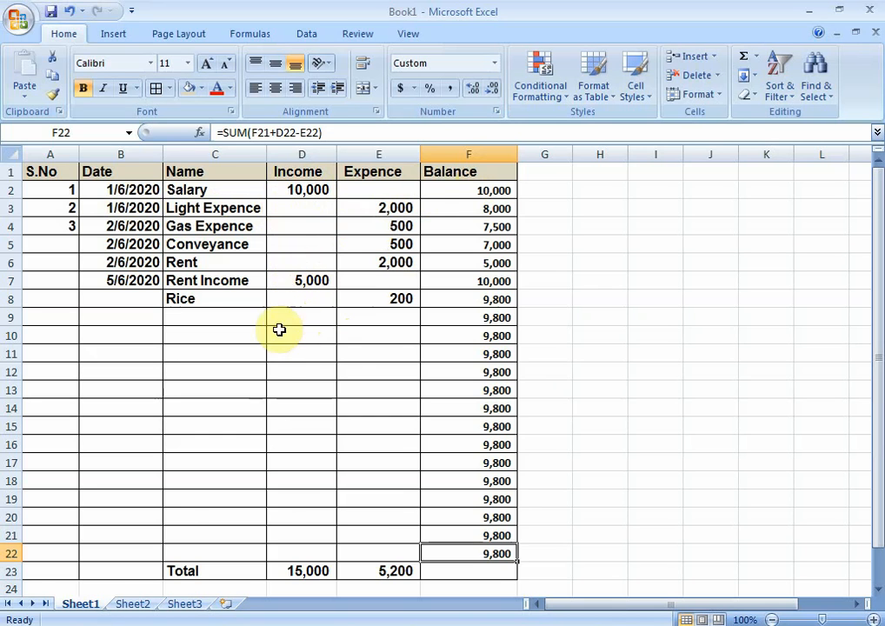
scroll(272, 348, down, 1)
scroll(276, 343, up, 1)
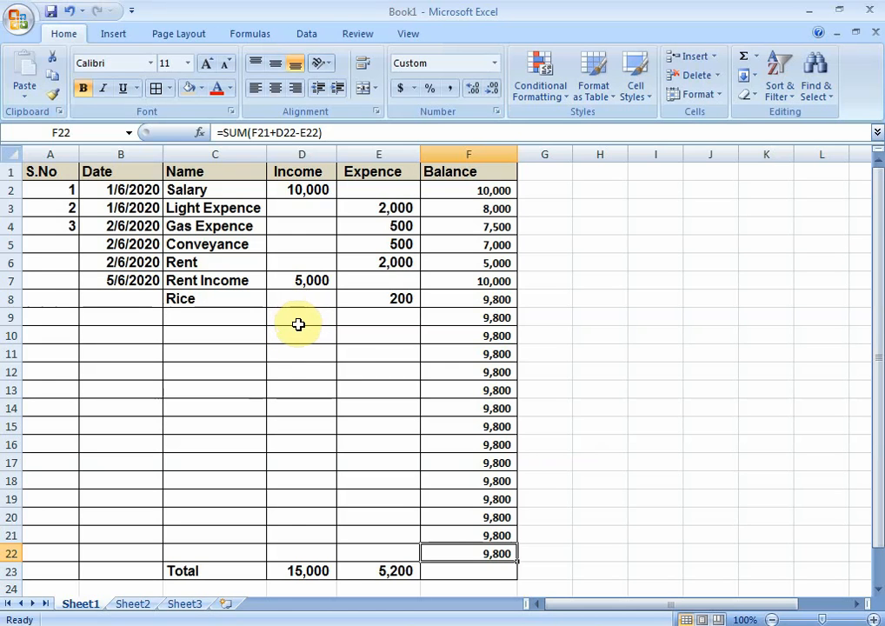
scroll(326, 349, down, 1)
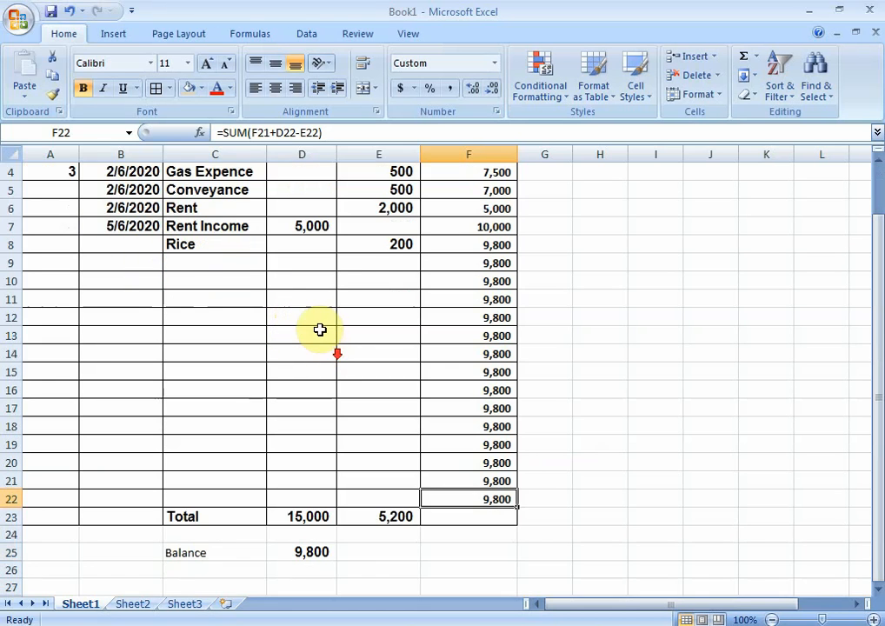
scroll(319, 330, up, 1)
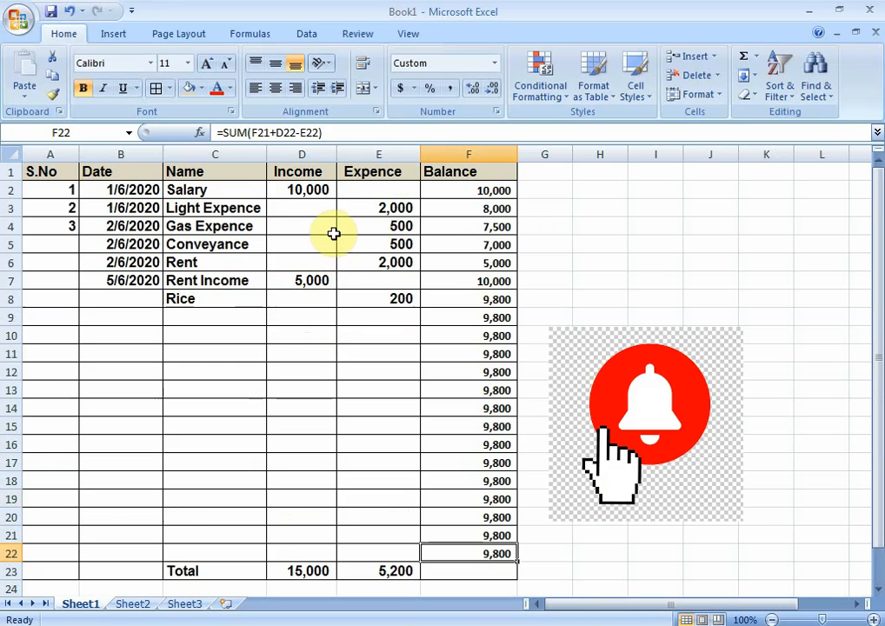
scroll(339, 275, down, 1)
scroll(339, 275, up, 1)
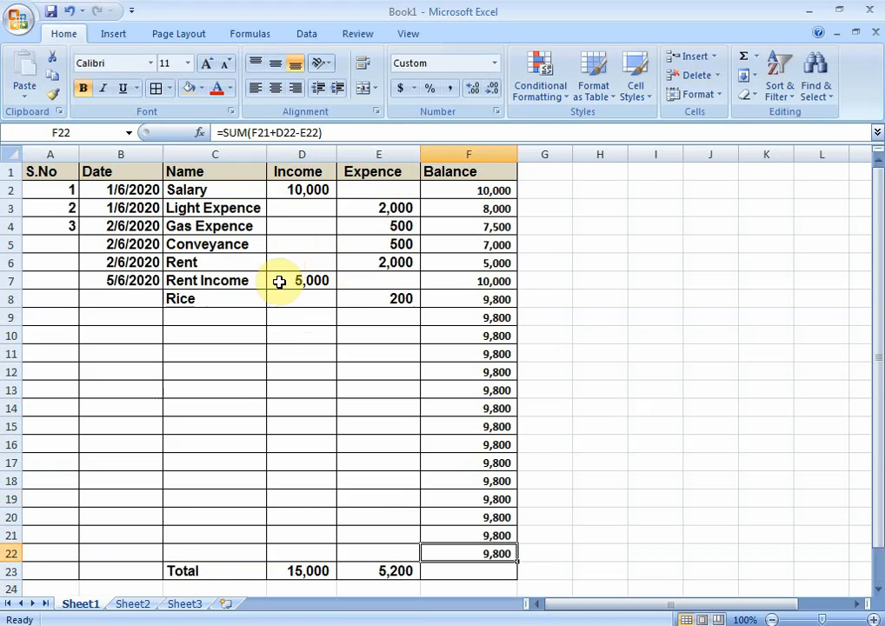